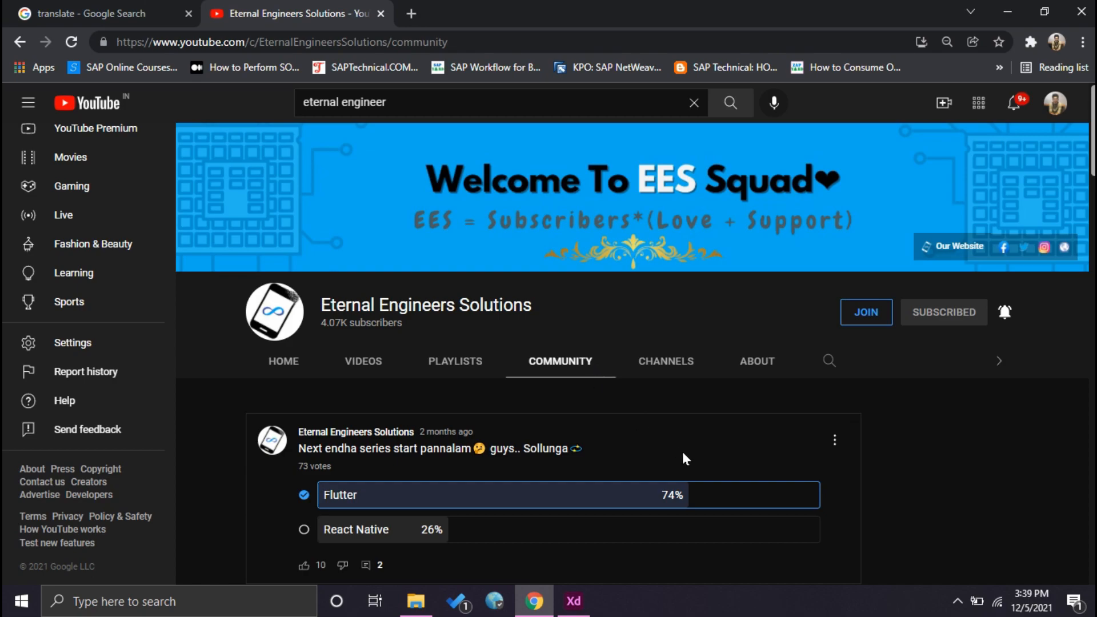
Translate "neumorphism" from English into Tamil in the browser's Google translation page
{"action": "left_click", "coordinate": [574, 601]}
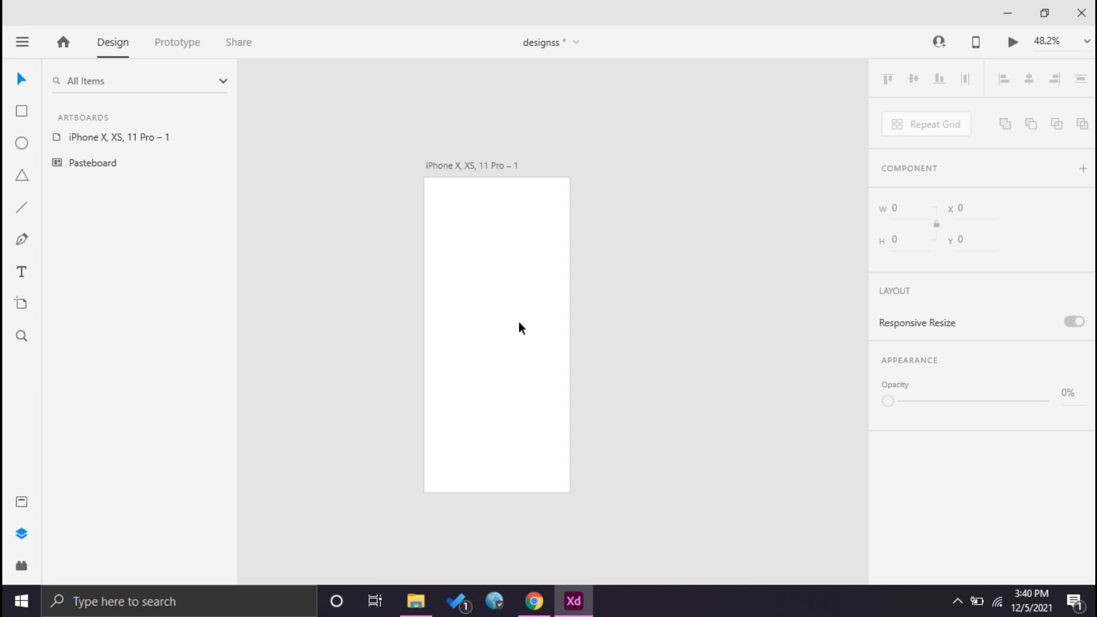
{"action": "left_click", "coordinate": [534, 601]}
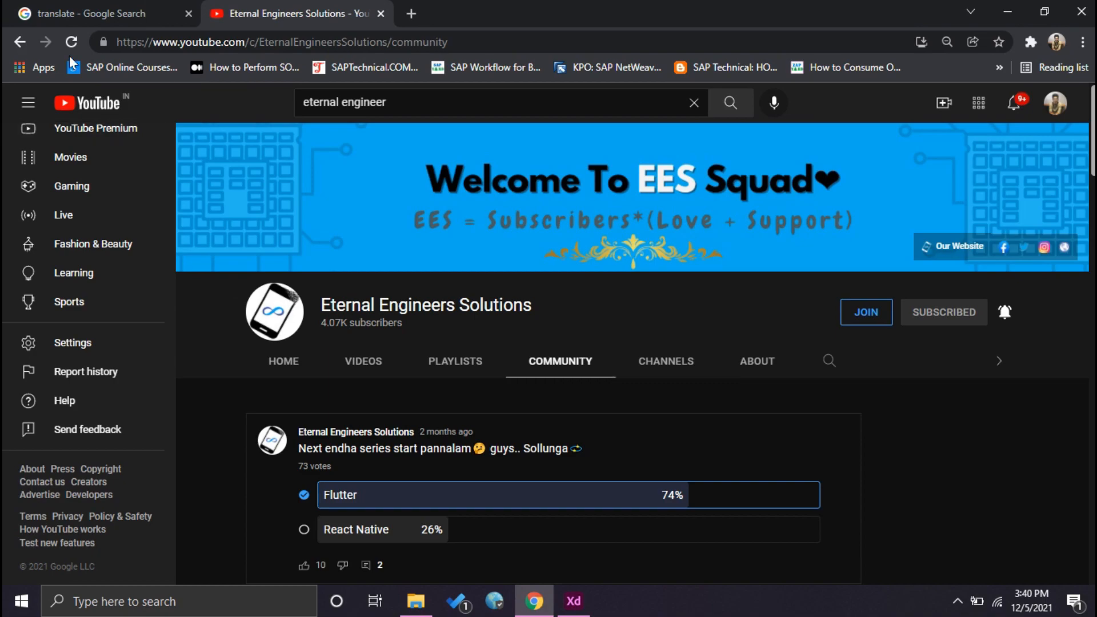
{"action": "left_click", "coordinate": [54, 12]}
{"action": "left_click", "coordinate": [258, 305]}
{"action": "type", "text": "neup"}
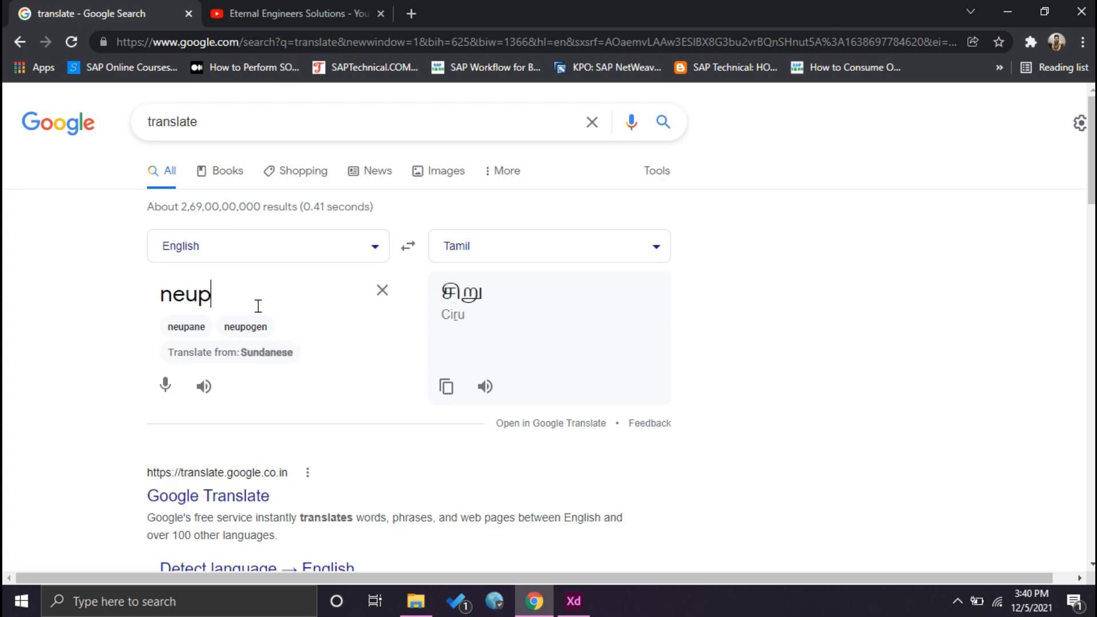
{"action": "key", "text": "BackSpace"}
{"action": "type", "text": "morp"}
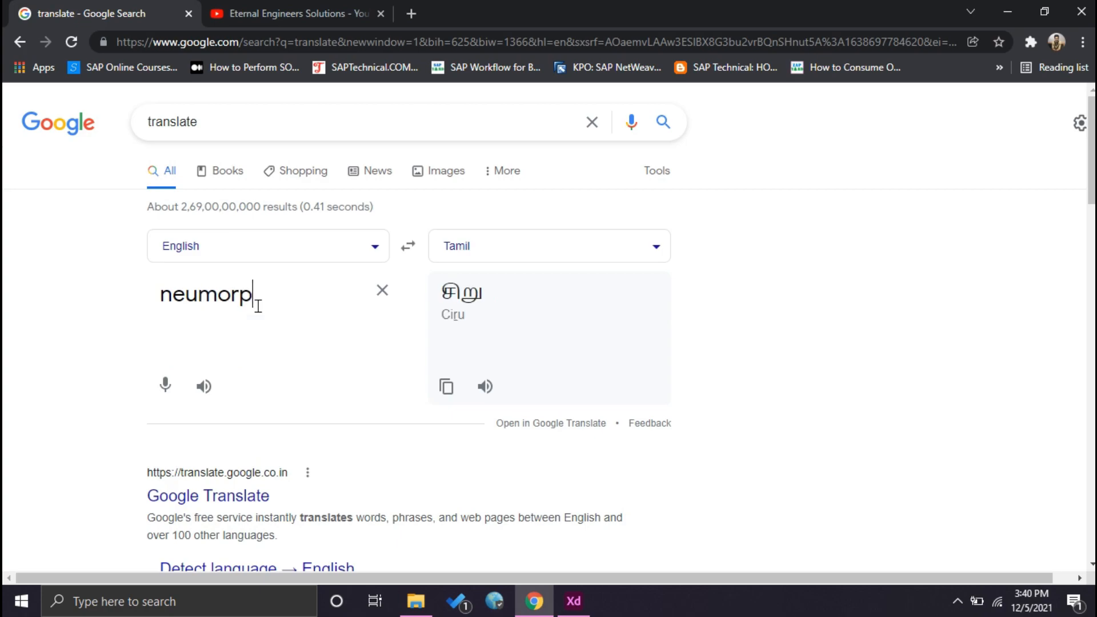
{"action": "type", "text": "hism"}
{"action": "key", "text": "Return"}
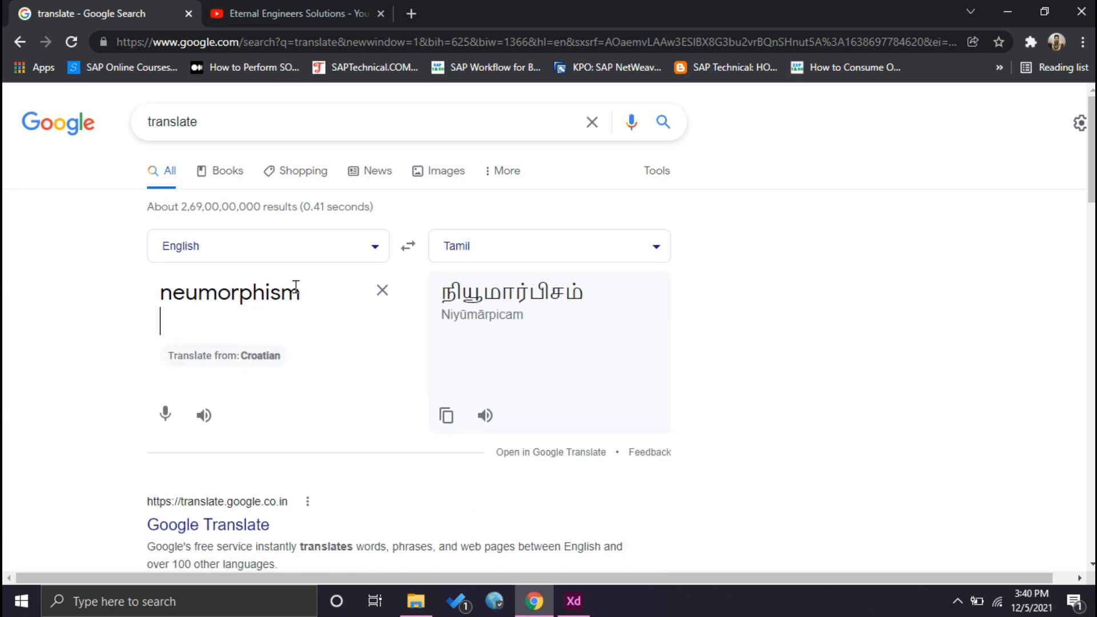
Read the Tamil translation of neumorphism and return to the YouTube channel page
{"action": "left_click_drag", "start_coordinate": [445, 294], "coordinate": [552, 309]}
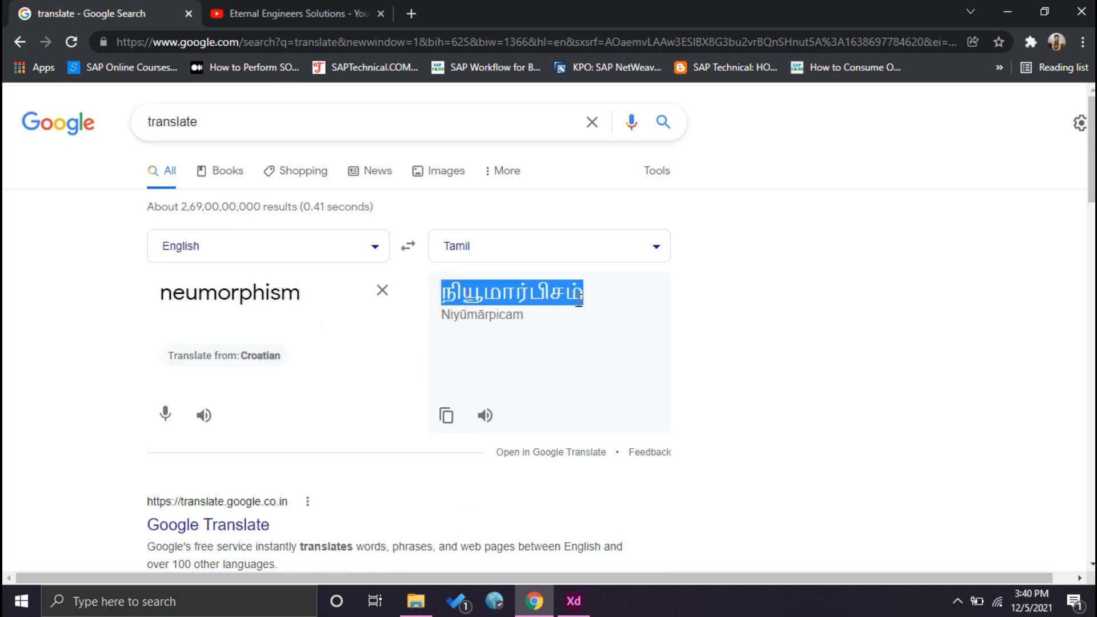
{"action": "double_click", "coordinate": [307, 306]}
{"action": "left_click", "coordinate": [312, 304]}
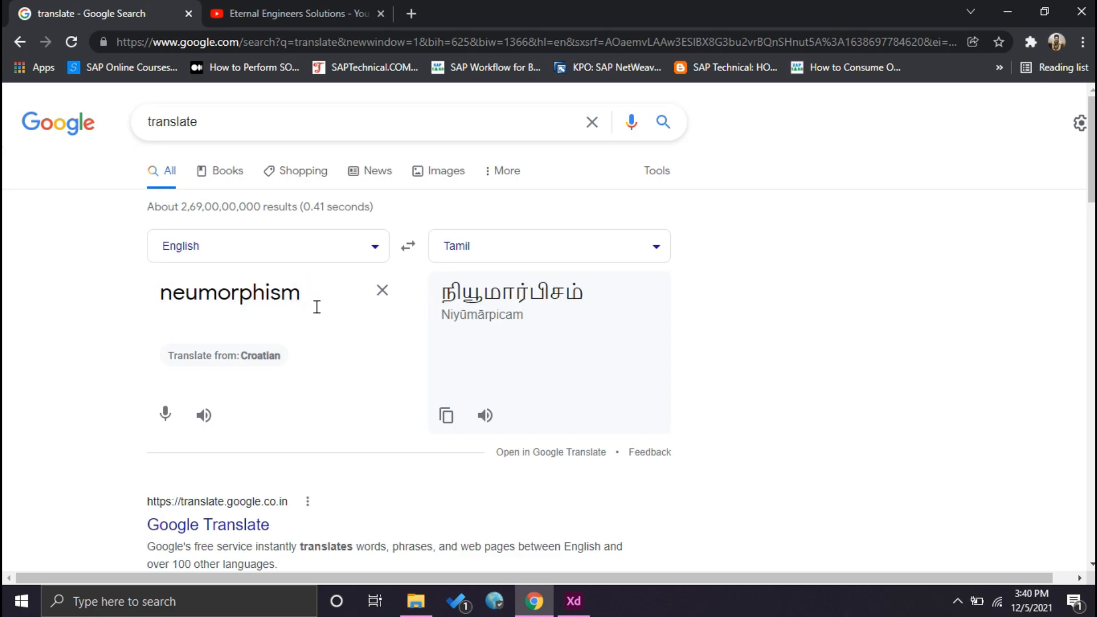
{"action": "left_click", "coordinate": [320, 12]}
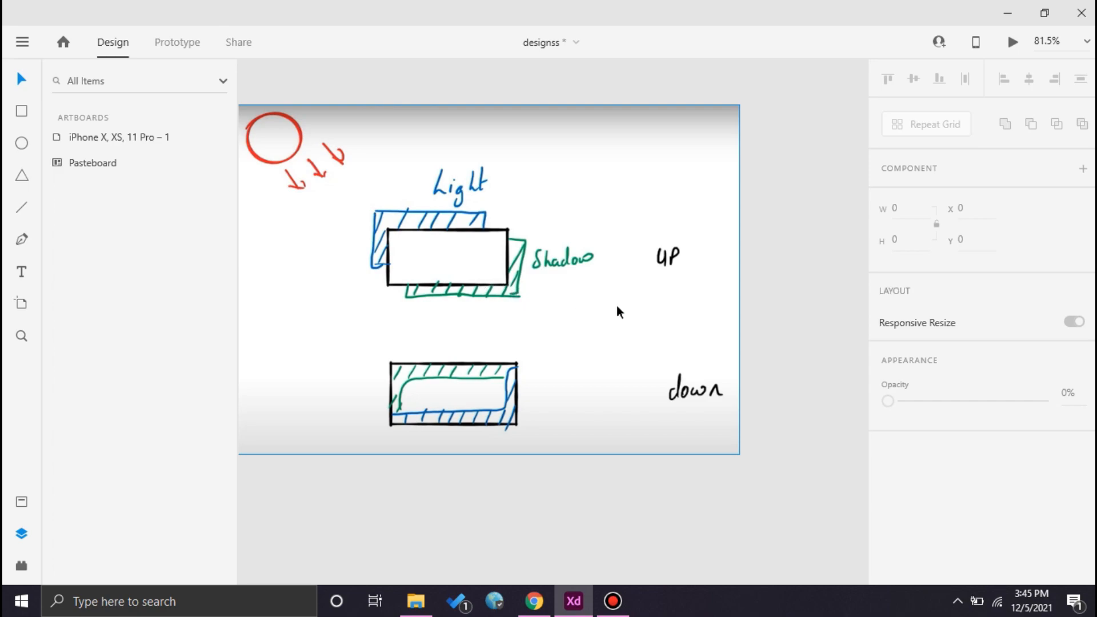
Fill the iPhone X, XS, 11 Pro – 1 artboard with the saved colour #ECF0F3
{"action": "left_click_drag", "start_coordinate": [771, 247], "coordinate": [308, 254]}
{"action": "mouse_move", "coordinate": [551, 236]}
{"action": "left_mouse_down"}
{"action": "mouse_move", "coordinate": [377, 385]}
{"action": "mouse_move", "coordinate": [322, 351]}
{"action": "left_mouse_up"}
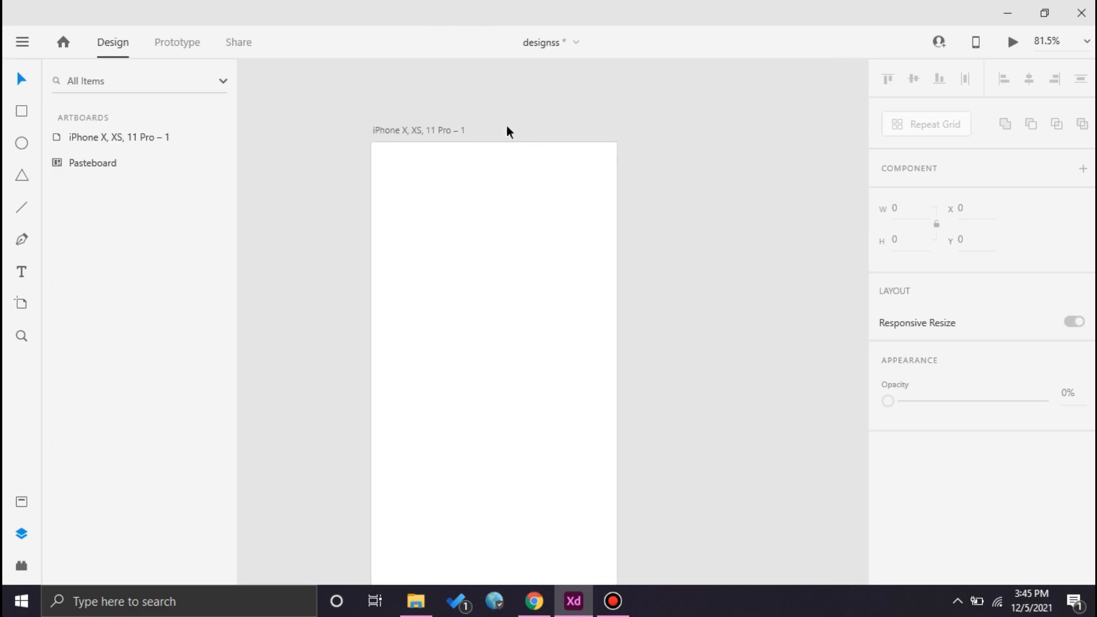
{"action": "left_click", "coordinate": [426, 131]}
{"action": "scroll", "coordinate": [953, 276], "scroll_direction": "down", "scroll_amount": 1}
{"action": "left_click", "coordinate": [928, 471]}
{"action": "left_click", "coordinate": [924, 472]}
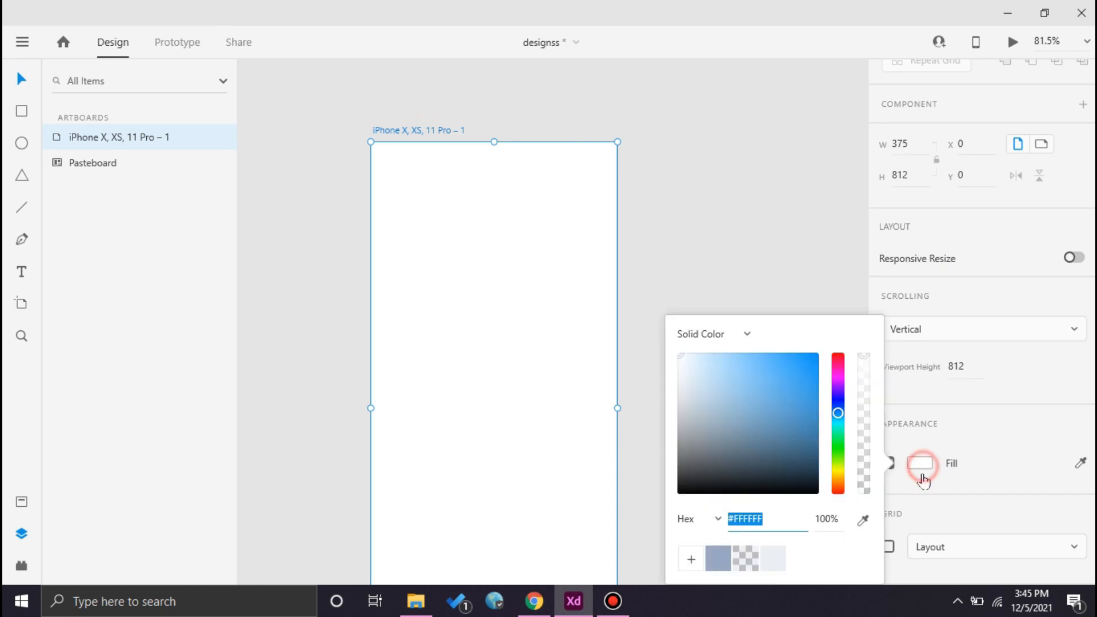
{"action": "left_click", "coordinate": [775, 559]}
{"action": "left_click", "coordinate": [775, 559]}
{"action": "left_click", "coordinate": [771, 522]}
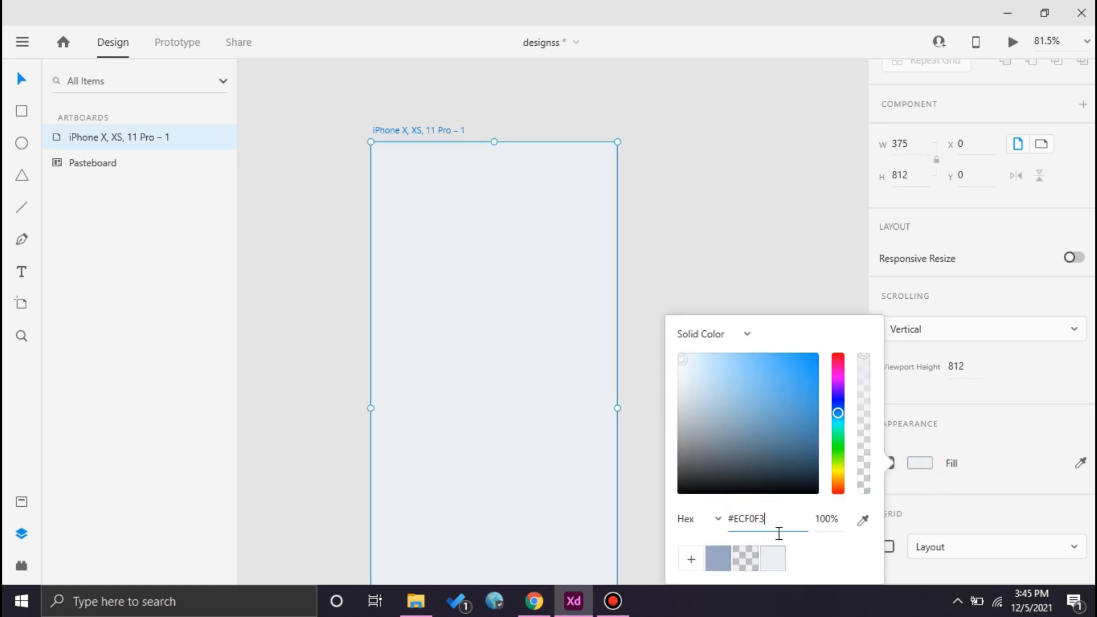
{"action": "left_click", "coordinate": [788, 519]}
{"action": "left_click_drag", "start_coordinate": [788, 519], "coordinate": [718, 518]}
{"action": "left_click", "coordinate": [753, 258]}
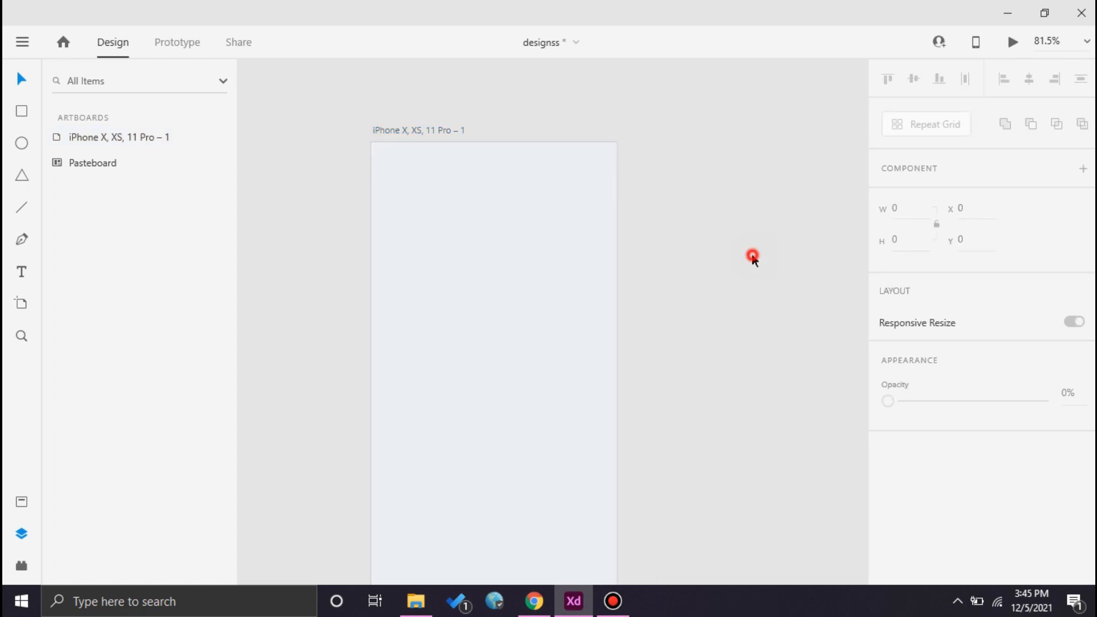
Draw a rectangle about 289 × 63 near the artboard's upper edge and centre it horizontally
{"action": "scroll", "coordinate": [509, 266], "scroll_direction": "down", "scroll_amount": 2}
{"action": "scroll", "coordinate": [605, 210], "scroll_direction": "up", "scroll_amount": 3}
{"action": "scroll", "coordinate": [609, 251], "scroll_direction": "down", "scroll_amount": 2}
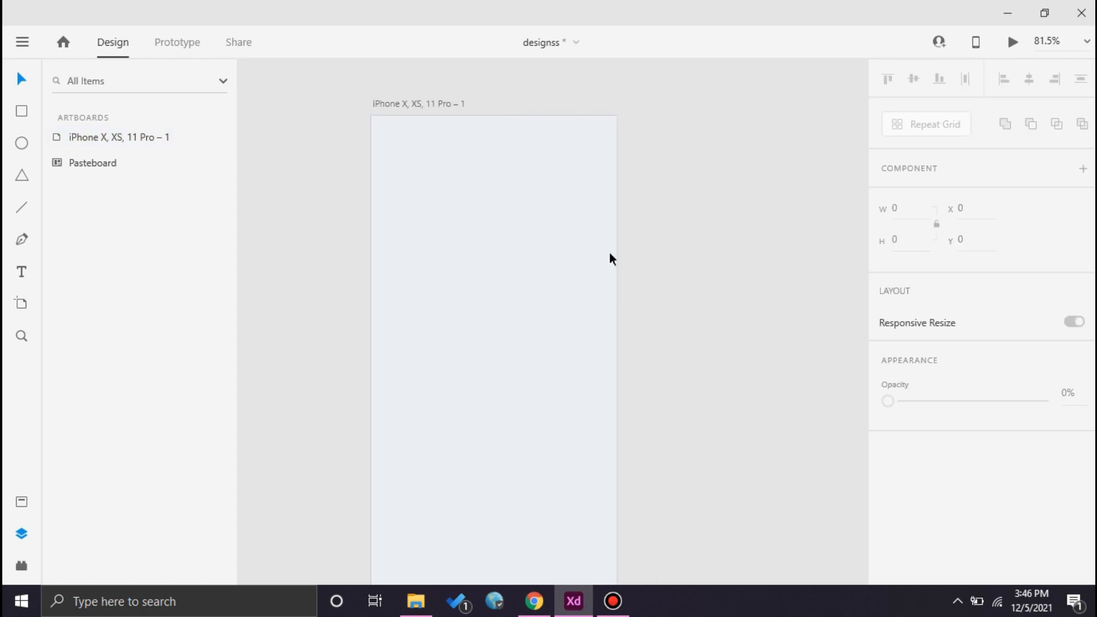
{"action": "left_click", "coordinate": [21, 111]}
{"action": "left_click_drag", "start_coordinate": [407, 163], "coordinate": [596, 204]}
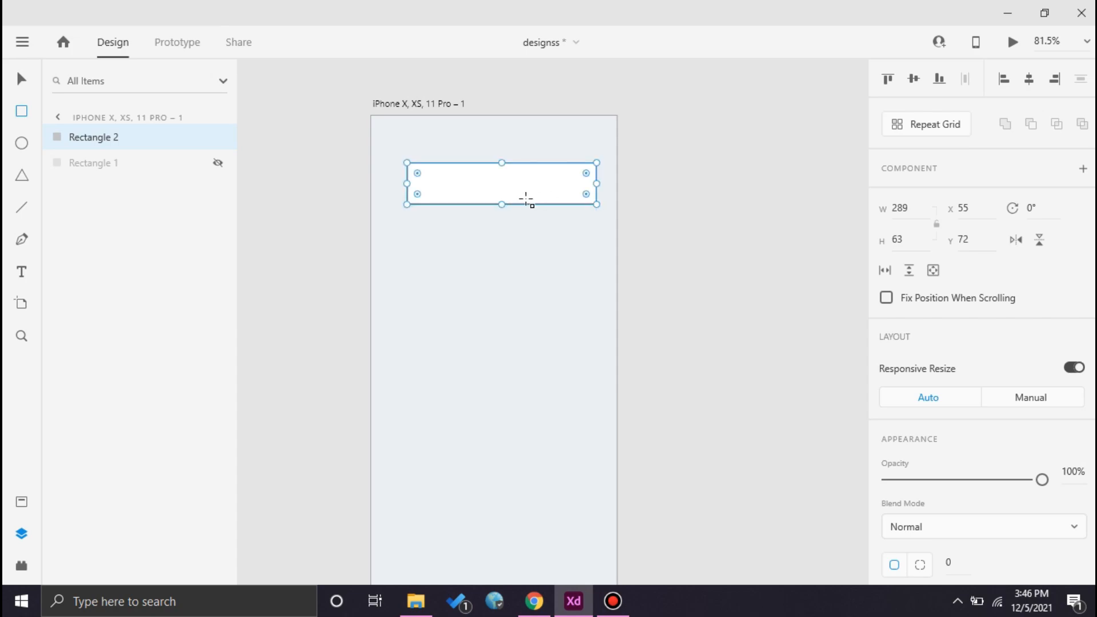
{"action": "key", "text": "v"}
{"action": "left_click_drag", "start_coordinate": [506, 187], "coordinate": [504, 179]}
Set the rectangle's corner radius to 10
{"action": "scroll", "coordinate": [1033, 243], "scroll_direction": "down", "scroll_amount": 5}
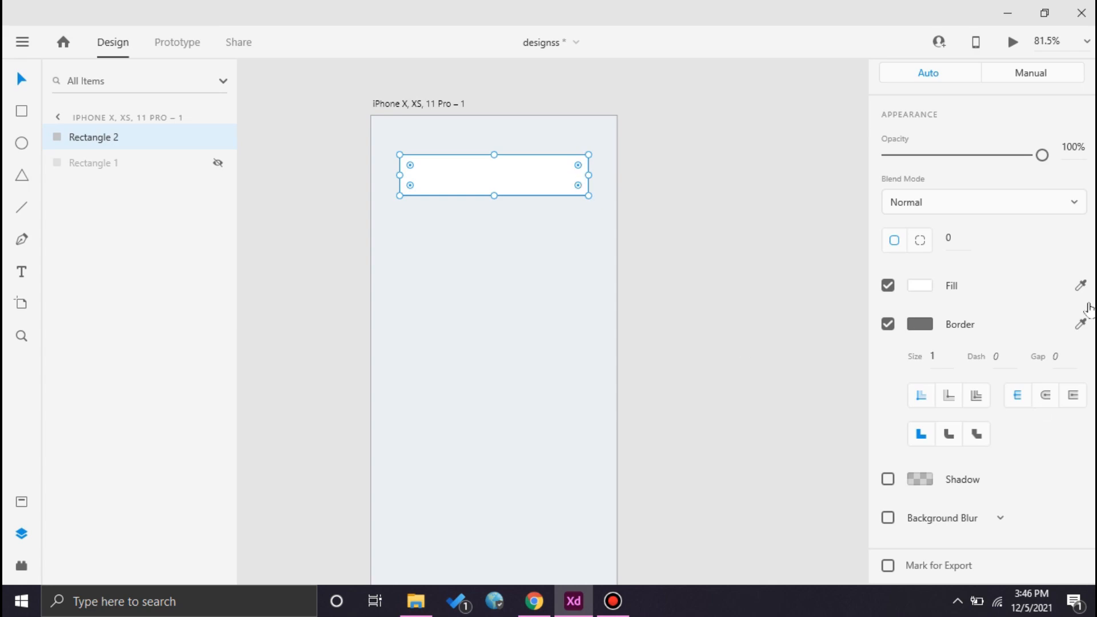
{"action": "left_click", "coordinate": [951, 236]}
{"action": "type", "text": "10"}
{"action": "key", "text": "Return"}
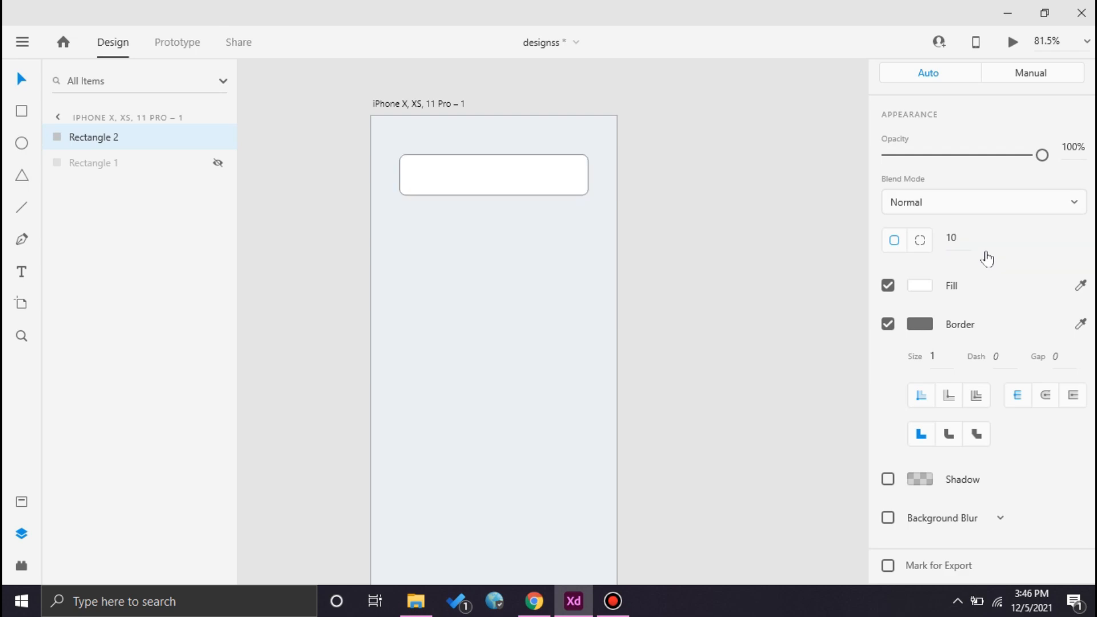
{"action": "left_click", "coordinate": [784, 263]}
Round the rectangle's corners fully into a pill shape with a radius of 32
{"action": "left_click", "coordinate": [559, 178]}
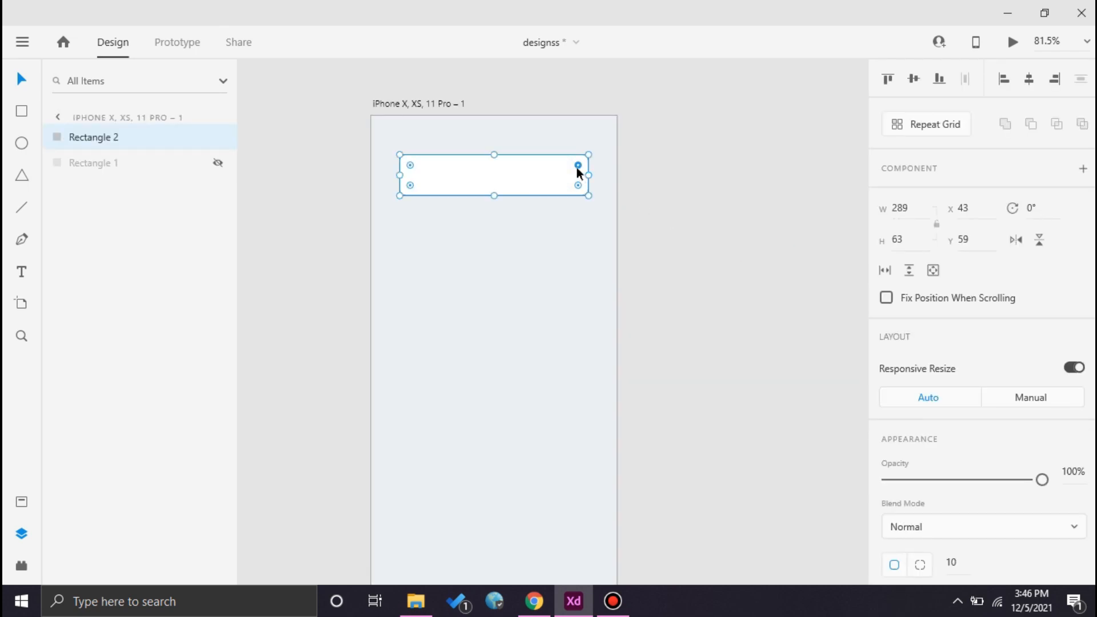
{"action": "left_click_drag", "start_coordinate": [576, 167], "coordinate": [509, 198]}
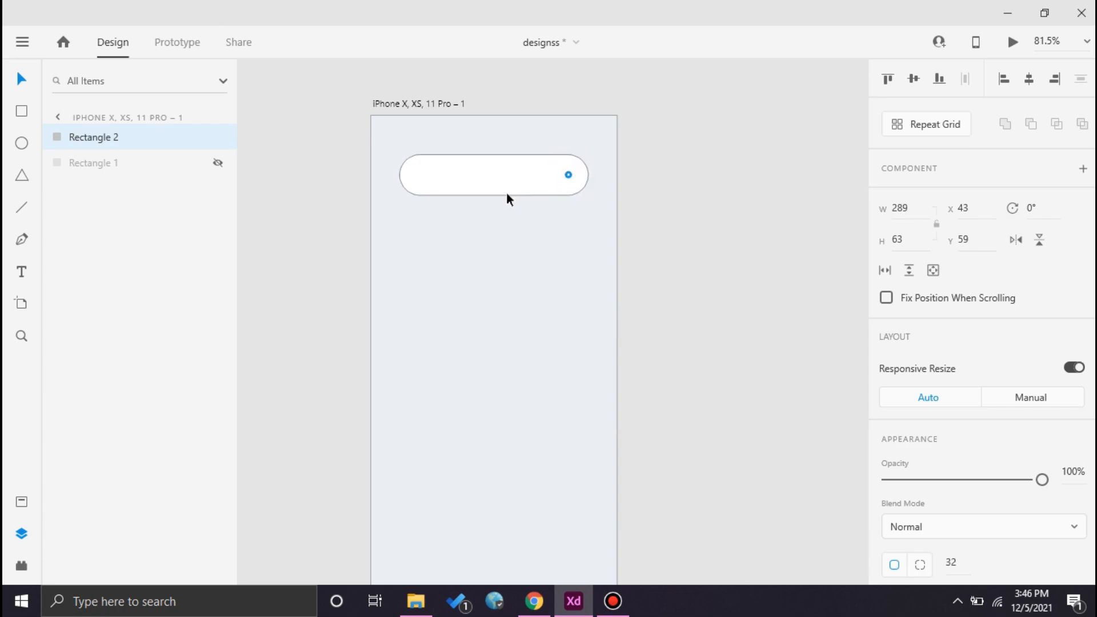
{"action": "left_click", "coordinate": [486, 292]}
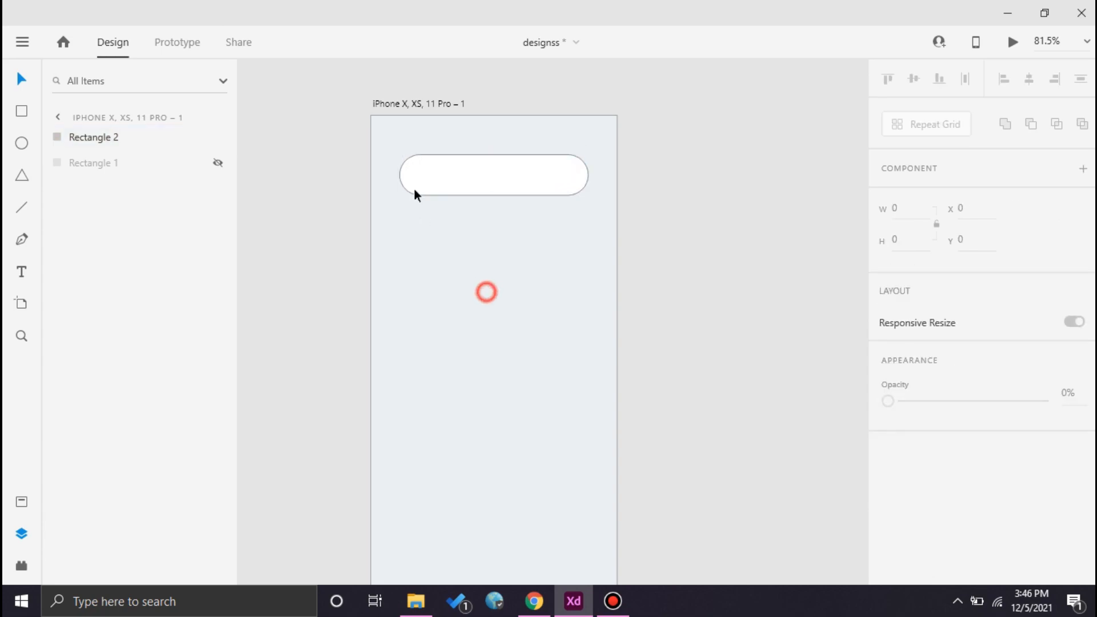
Delete the hidden Rectangle 1 layer from the artboard
{"action": "left_click", "coordinate": [479, 160]}
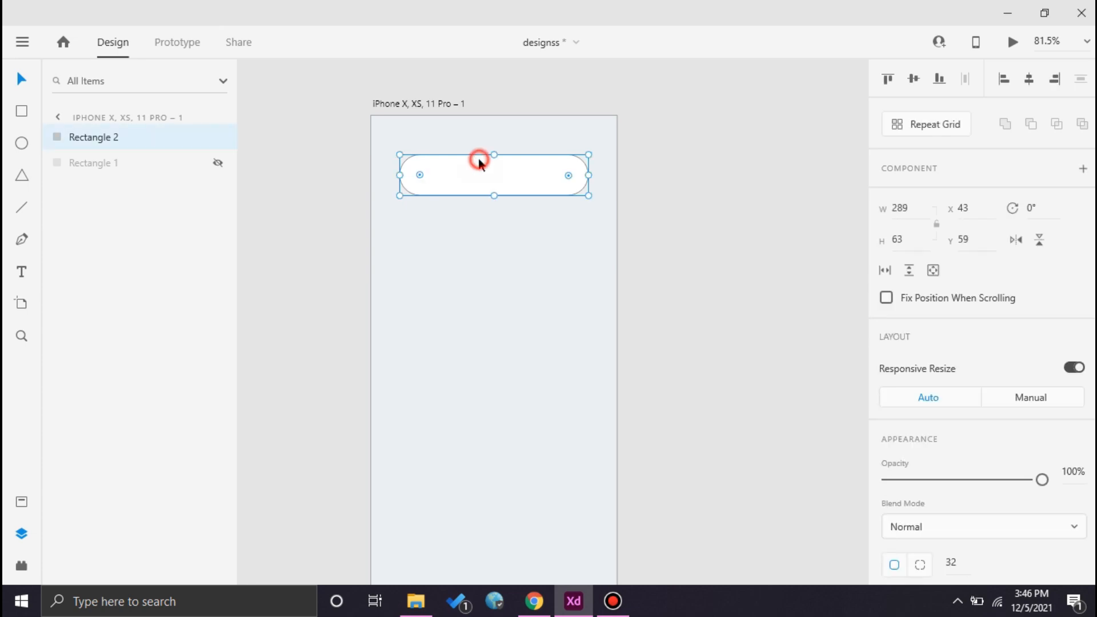
{"action": "scroll", "coordinate": [948, 335], "scroll_direction": "down", "scroll_amount": 2}
{"action": "scroll", "coordinate": [949, 337], "scroll_direction": "down", "scroll_amount": 4}
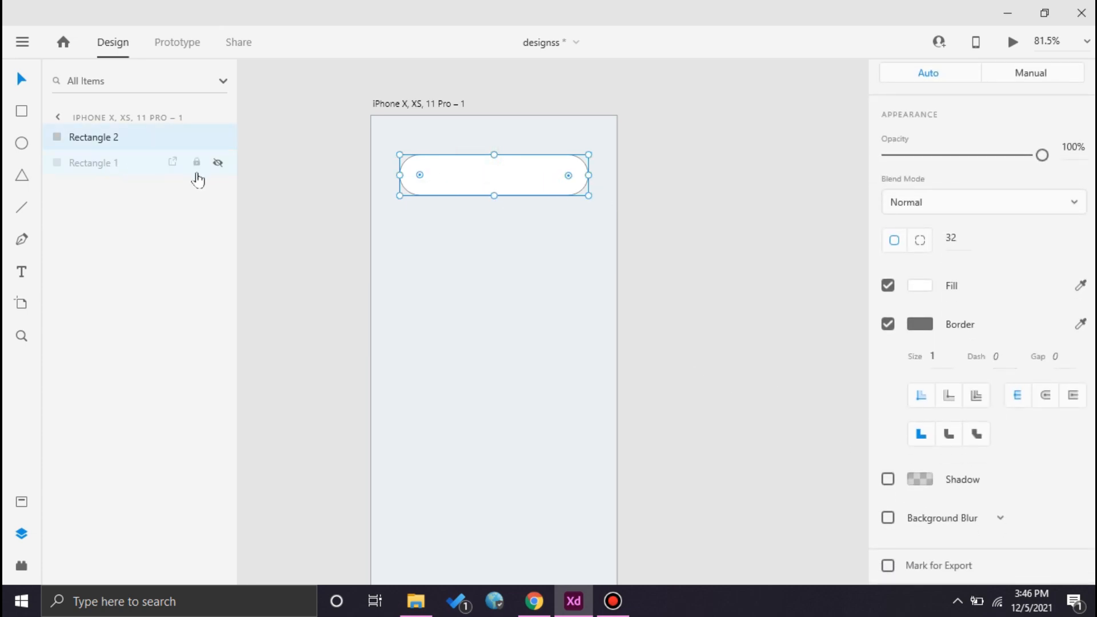
{"action": "left_click", "coordinate": [130, 164]}
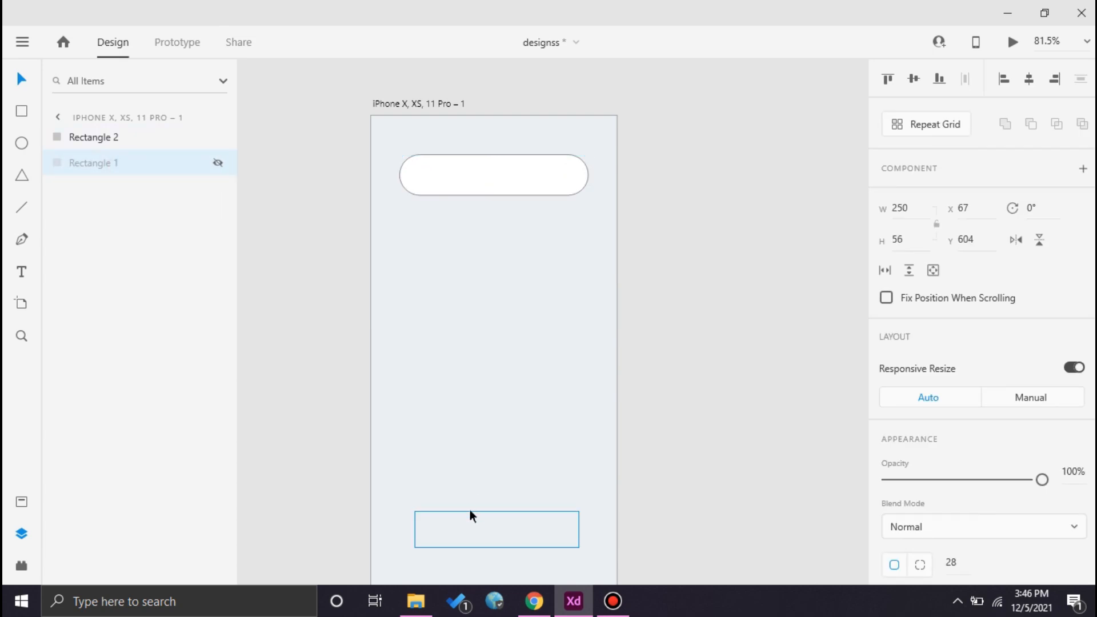
{"action": "key", "text": "Delete"}
Duplicate the pill-shaped rectangle twice in place
{"action": "left_click", "coordinate": [475, 191]}
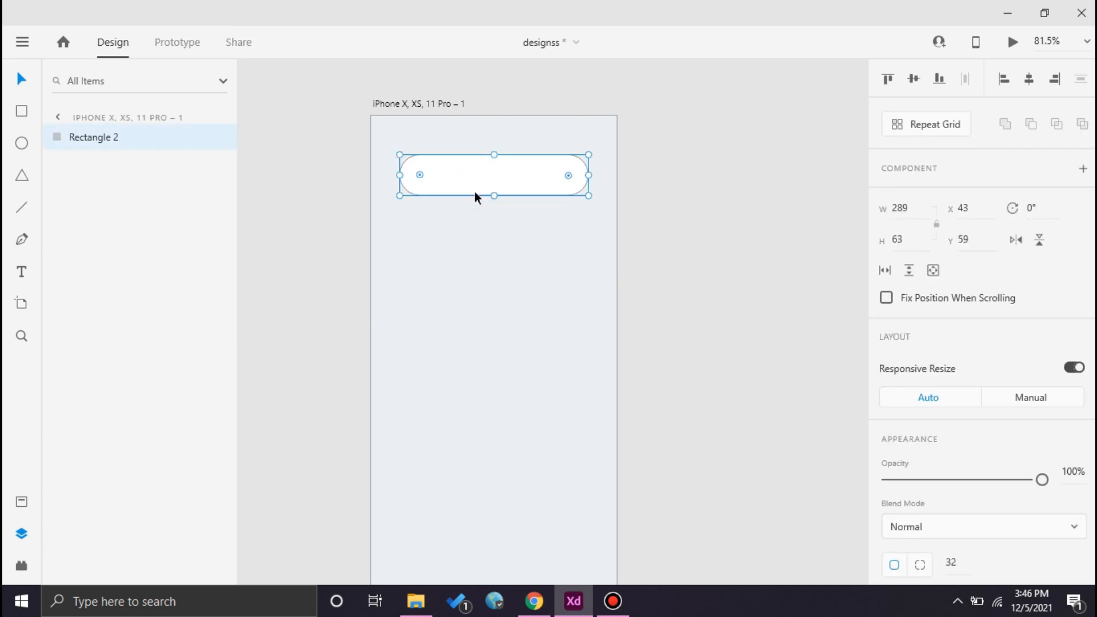
{"action": "key", "text": "ctrl+d"}
{"action": "key", "text": "ctrl+d"}
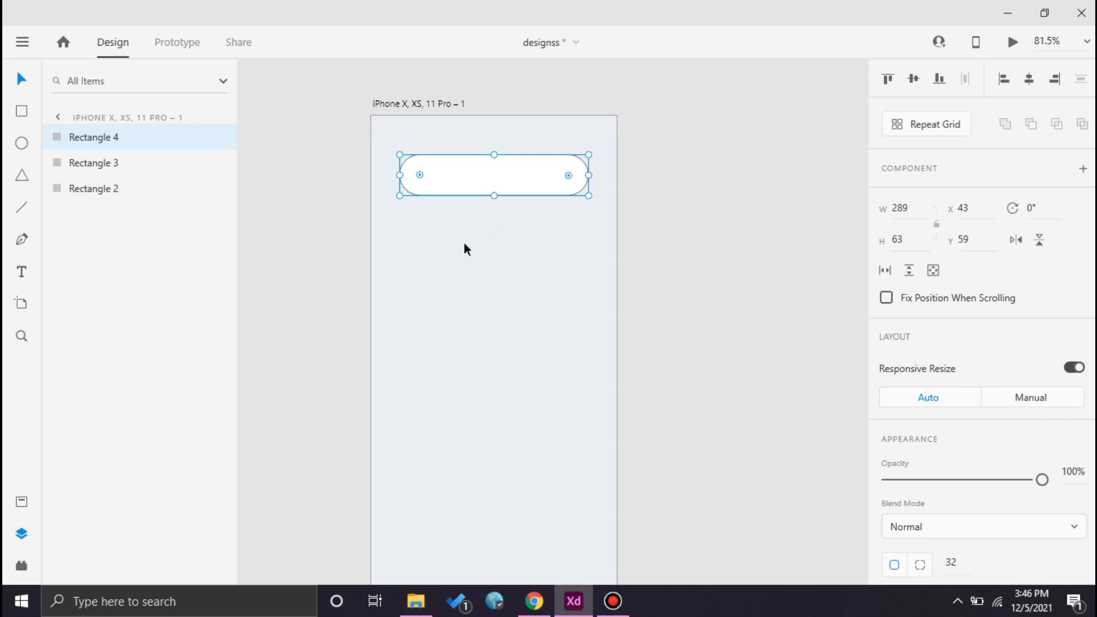
Rename the lowest layer, Rectangle 2, as "Base"
{"action": "left_click", "coordinate": [101, 195]}
{"action": "right_click", "coordinate": [100, 196]}
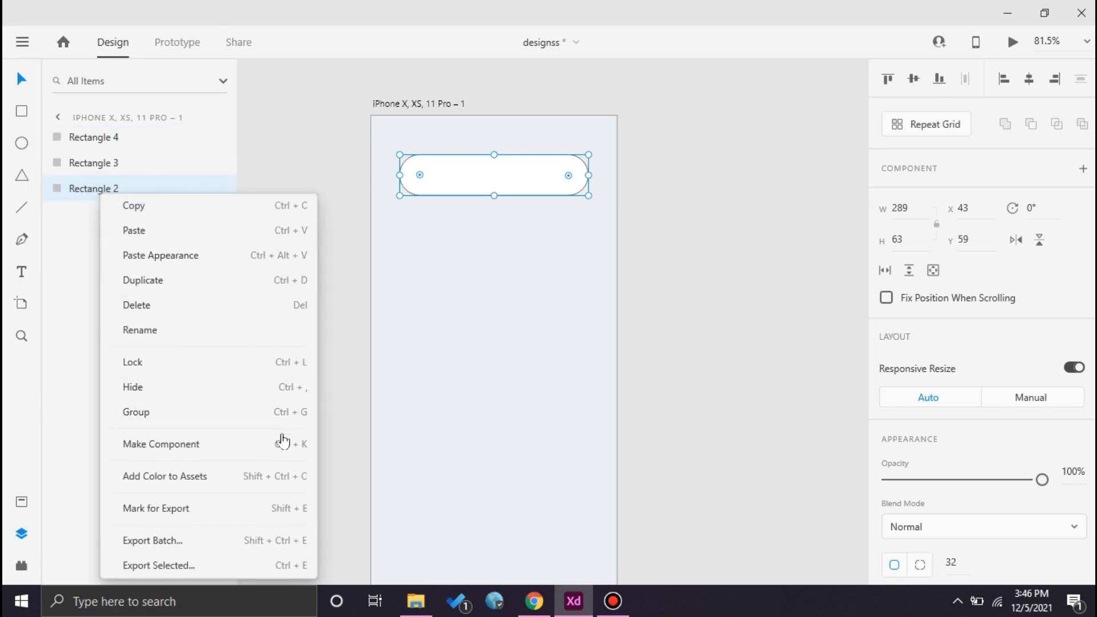
{"action": "left_click", "coordinate": [157, 326]}
{"action": "type", "text": "Base"}
{"action": "left_click", "coordinate": [159, 325]}
Rename the middle layer, Rectangle 3, as "light"
{"action": "left_click", "coordinate": [120, 155]}
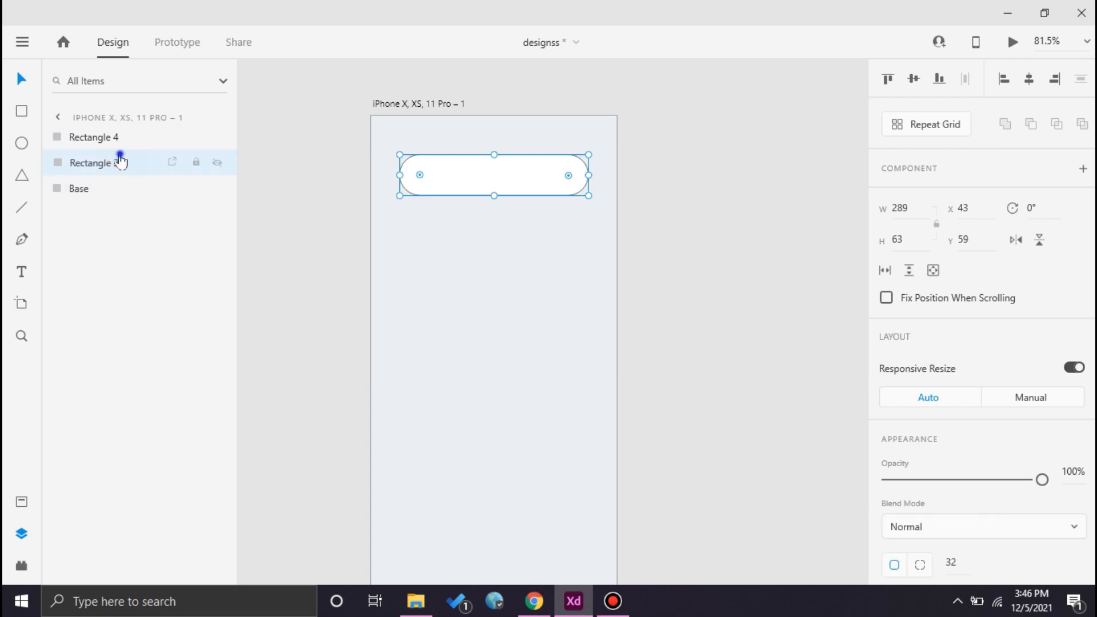
{"action": "right_click", "coordinate": [120, 159]}
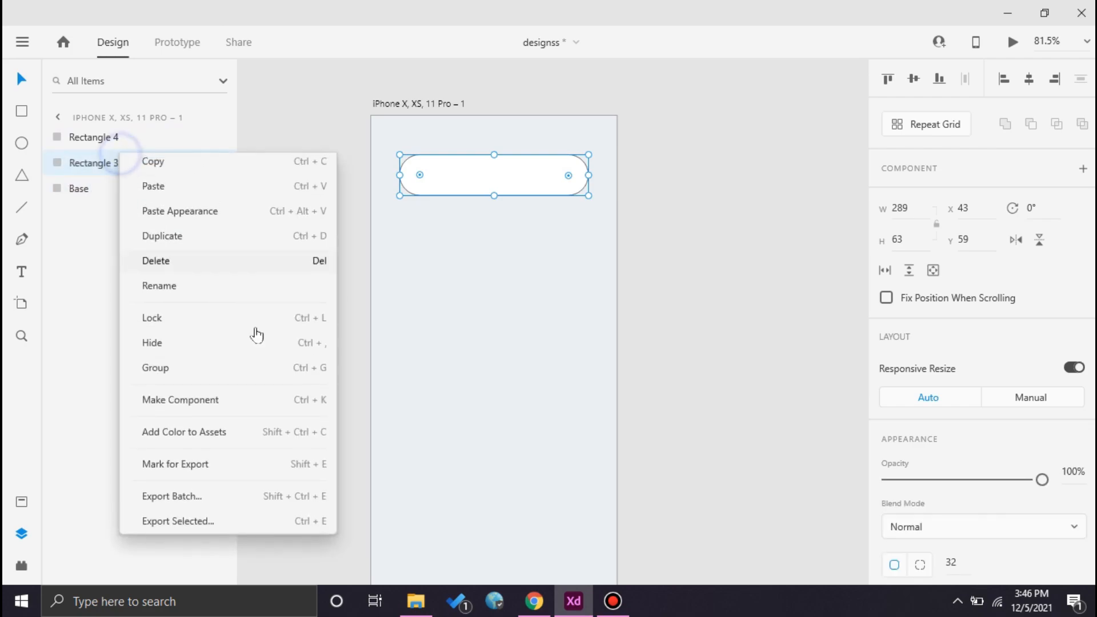
{"action": "left_click", "coordinate": [160, 289]}
{"action": "type", "text": "light"}
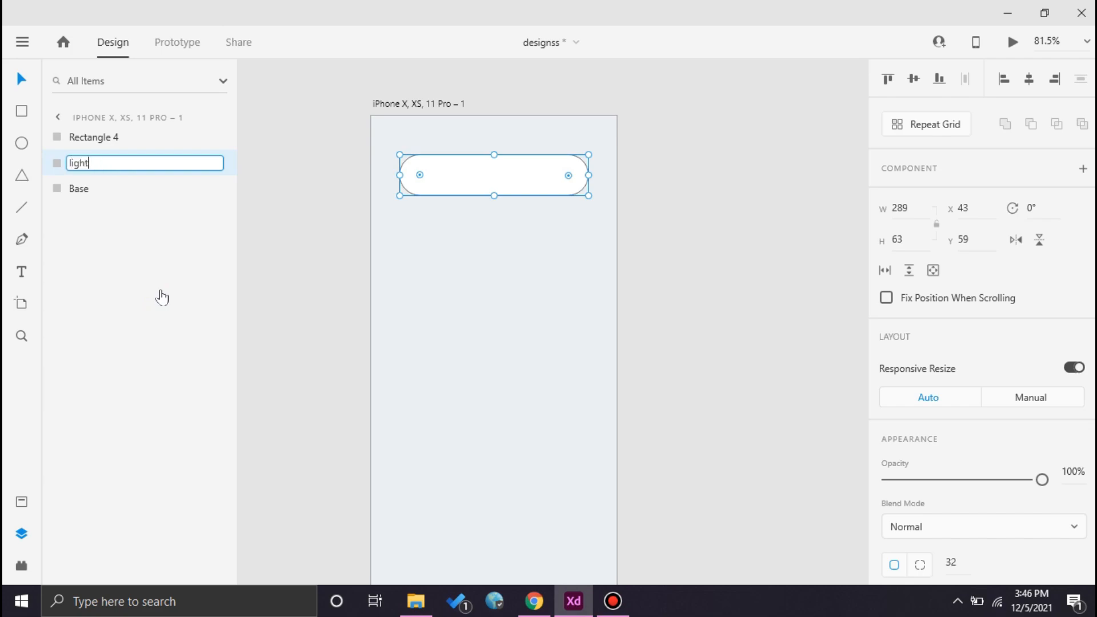
Rename the uppermost layer, Rectangle 4, as "shadow"
{"action": "left_click", "coordinate": [90, 137]}
{"action": "right_click", "coordinate": [91, 139]}
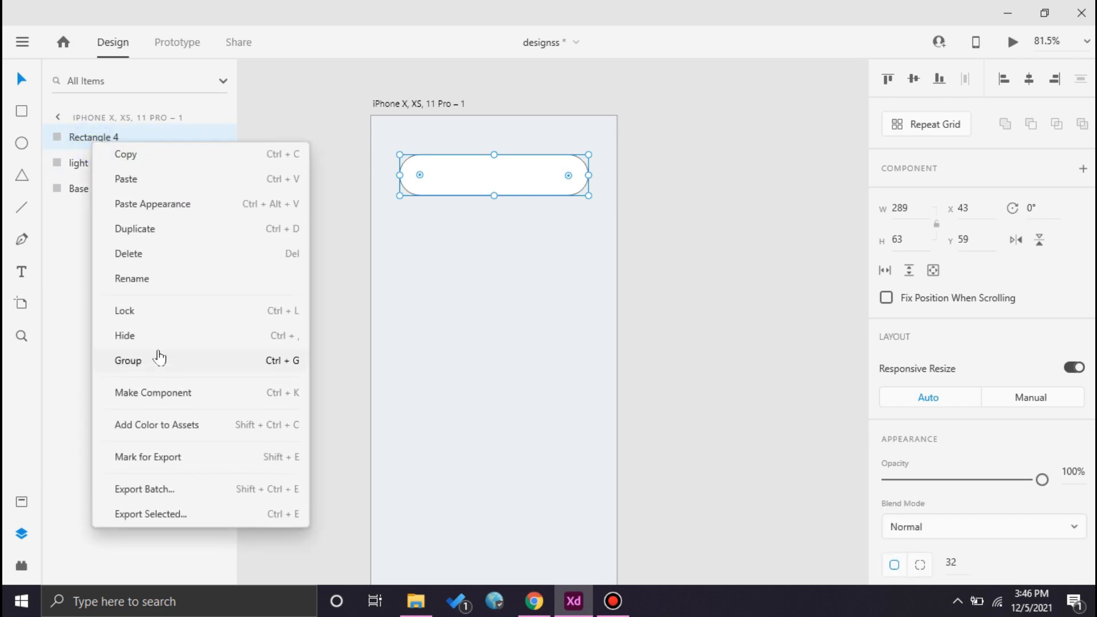
{"action": "left_click", "coordinate": [157, 278]}
{"action": "type", "text": "shadow"}
{"action": "key", "text": "Return"}
Examine the light and shadow placement in the reference sketch on the pasteboard, and return to the artboard
{"action": "left_click", "coordinate": [366, 316]}
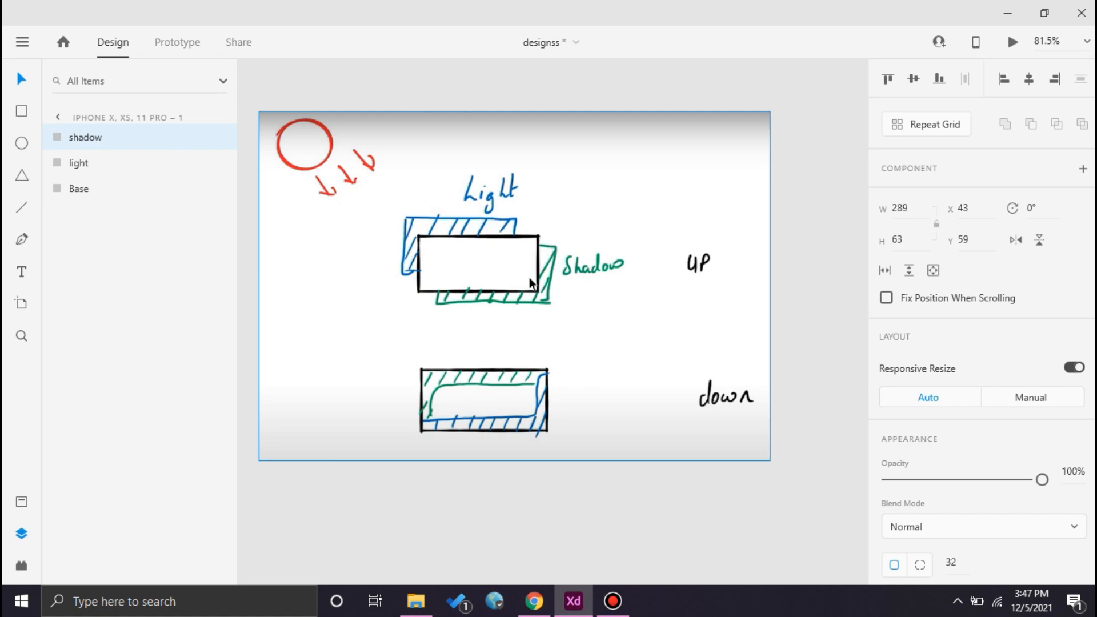
{"action": "left_click_drag", "start_coordinate": [812, 275], "coordinate": [255, 296]}
{"action": "left_click_drag", "start_coordinate": [733, 319], "coordinate": [467, 442]}
{"action": "left_click_drag", "start_coordinate": [539, 378], "coordinate": [588, 449]}
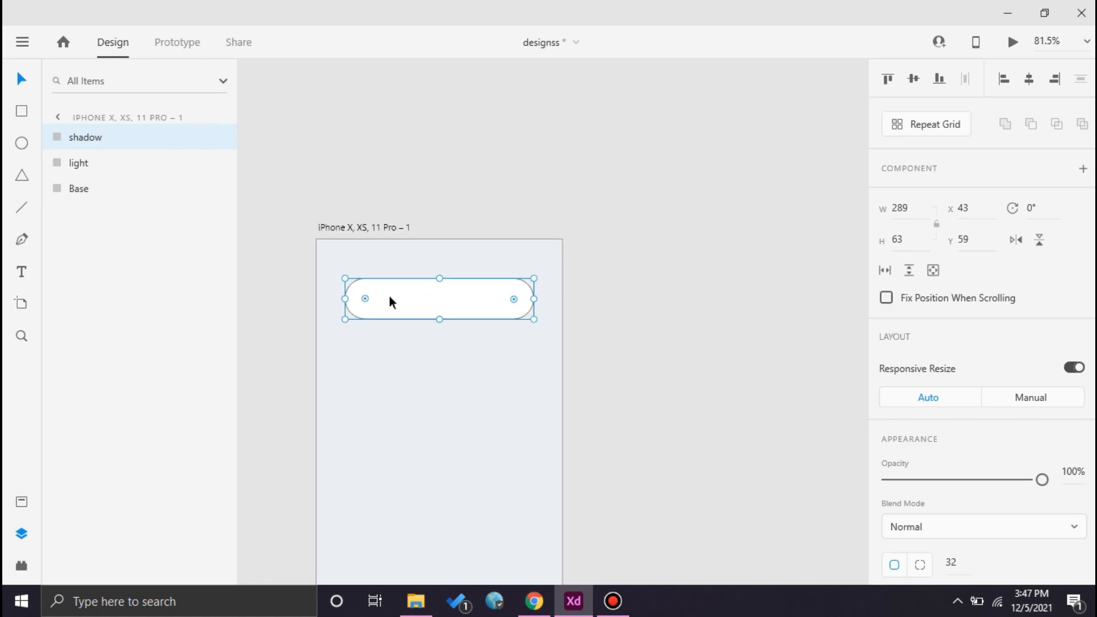
Turn off the border of the shadow rectangle
{"action": "left_click", "coordinate": [734, 318]}
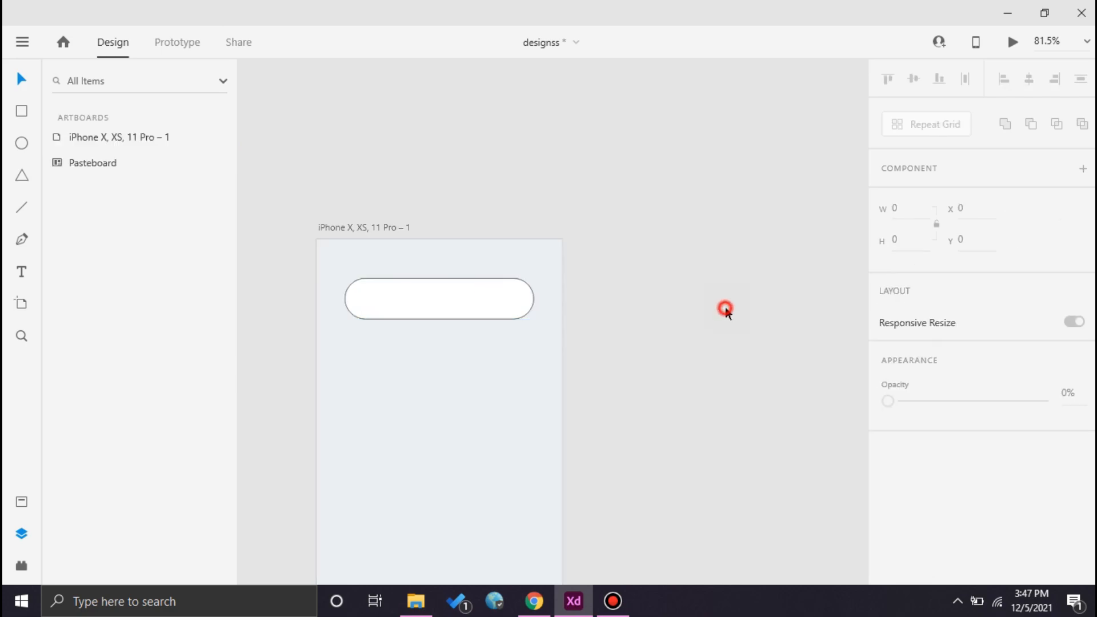
{"action": "scroll", "coordinate": [521, 284], "scroll_direction": "down", "scroll_amount": 1}
{"action": "left_click", "coordinate": [382, 279]}
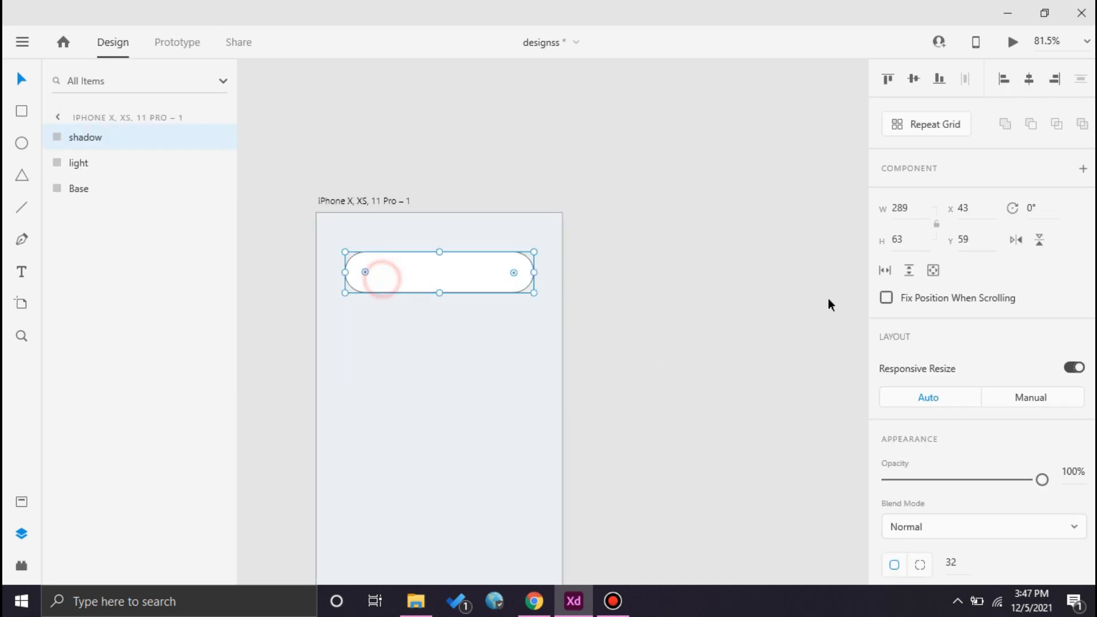
{"action": "scroll", "coordinate": [997, 290], "scroll_direction": "down", "scroll_amount": 5}
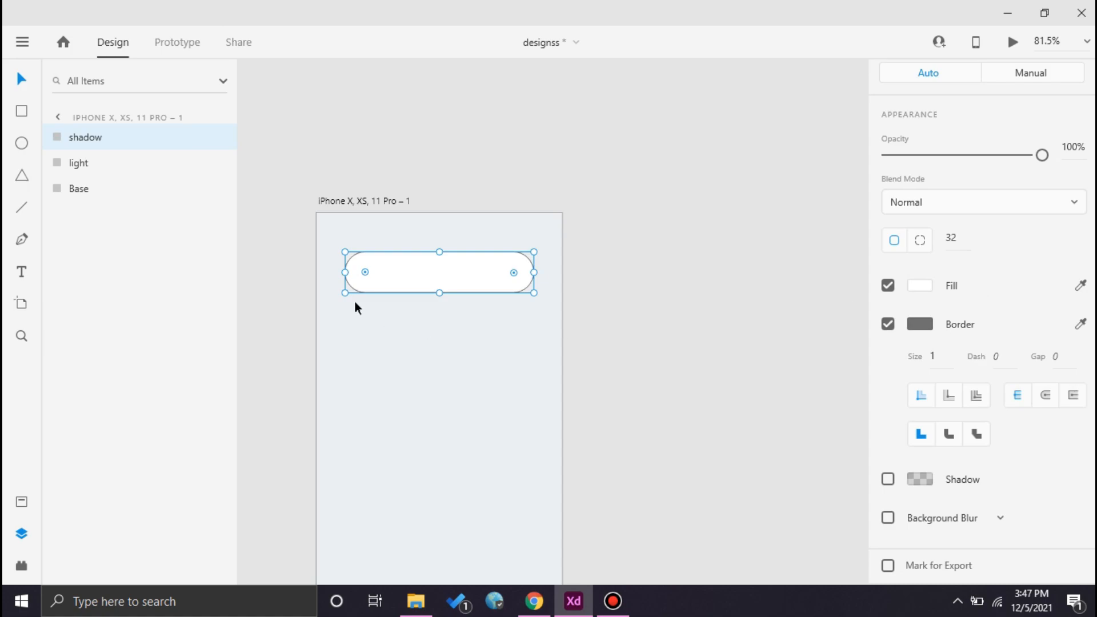
{"action": "left_click", "coordinate": [885, 327]}
Fill the shadow, light and Base rectangles together with the saved pale grey swatch
{"action": "left_click_drag", "start_coordinate": [403, 421], "coordinate": [359, 245]}
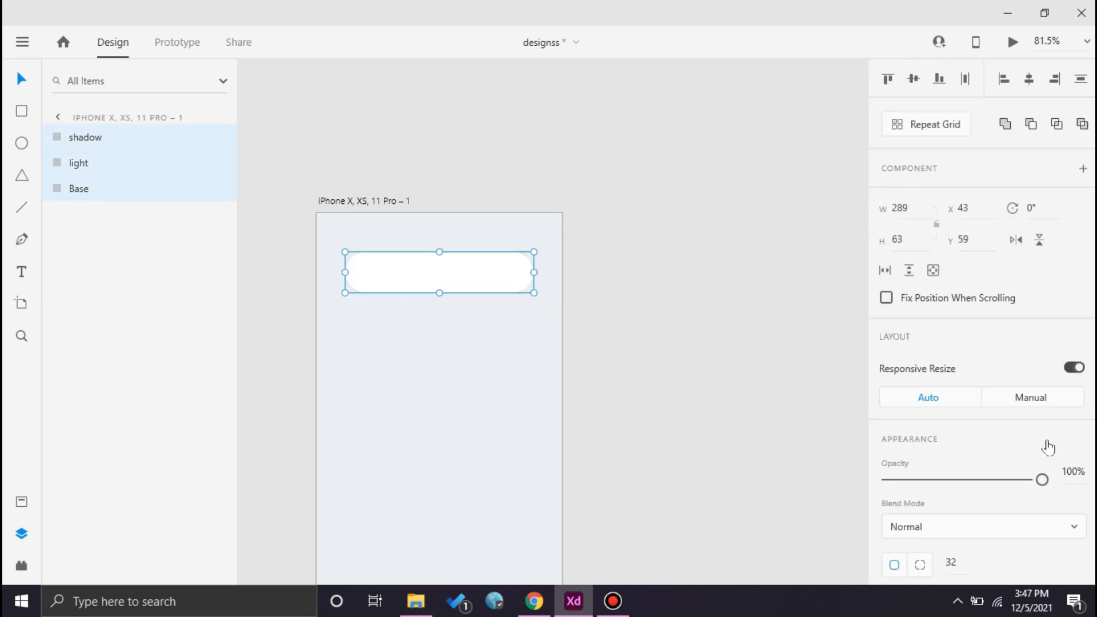
{"action": "scroll", "coordinate": [1048, 448], "scroll_direction": "down", "scroll_amount": 5}
{"action": "left_click", "coordinate": [920, 285]}
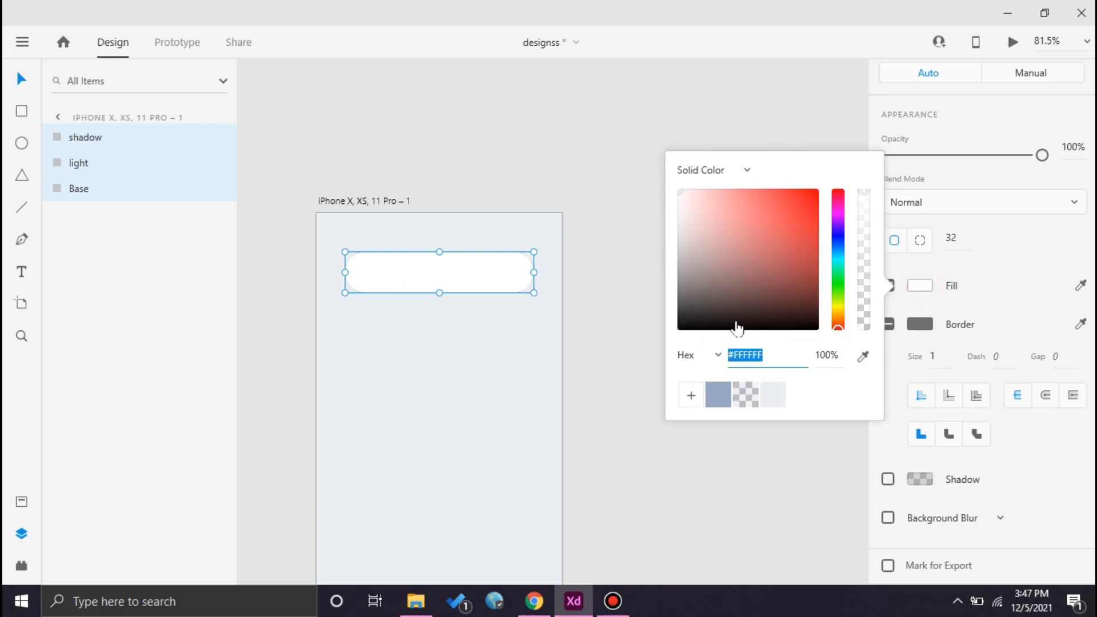
{"action": "left_click", "coordinate": [776, 393]}
{"action": "left_click", "coordinate": [727, 514]}
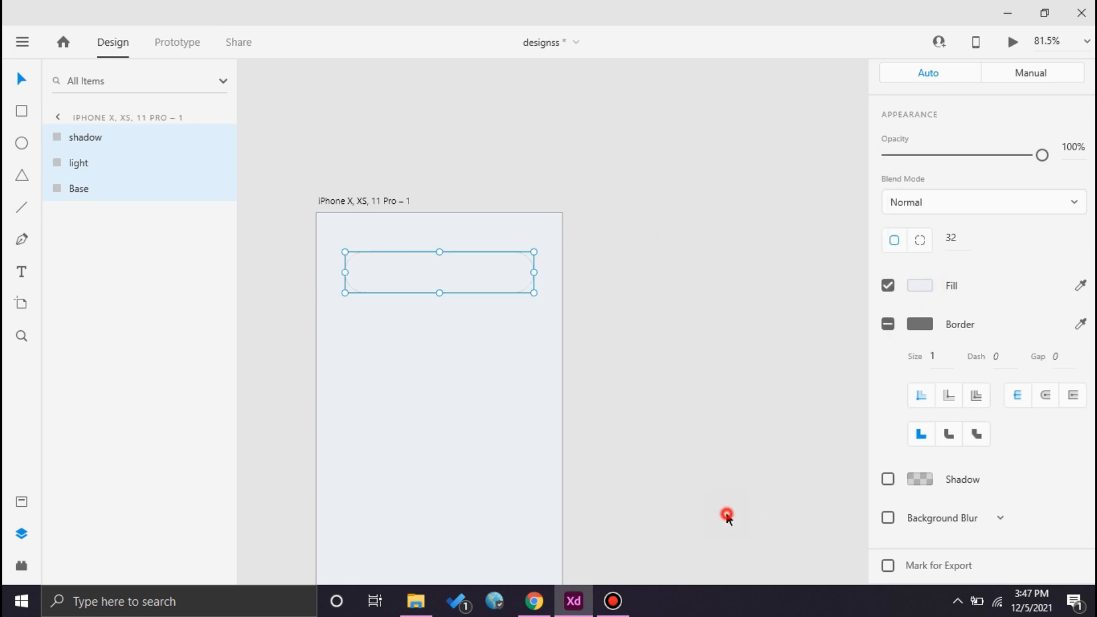
Turn off the borders of all three stacked rectangles
{"action": "left_click_drag", "start_coordinate": [485, 370], "coordinate": [441, 238]}
{"action": "left_click", "coordinate": [888, 325]}
{"action": "left_click", "coordinate": [893, 326]}
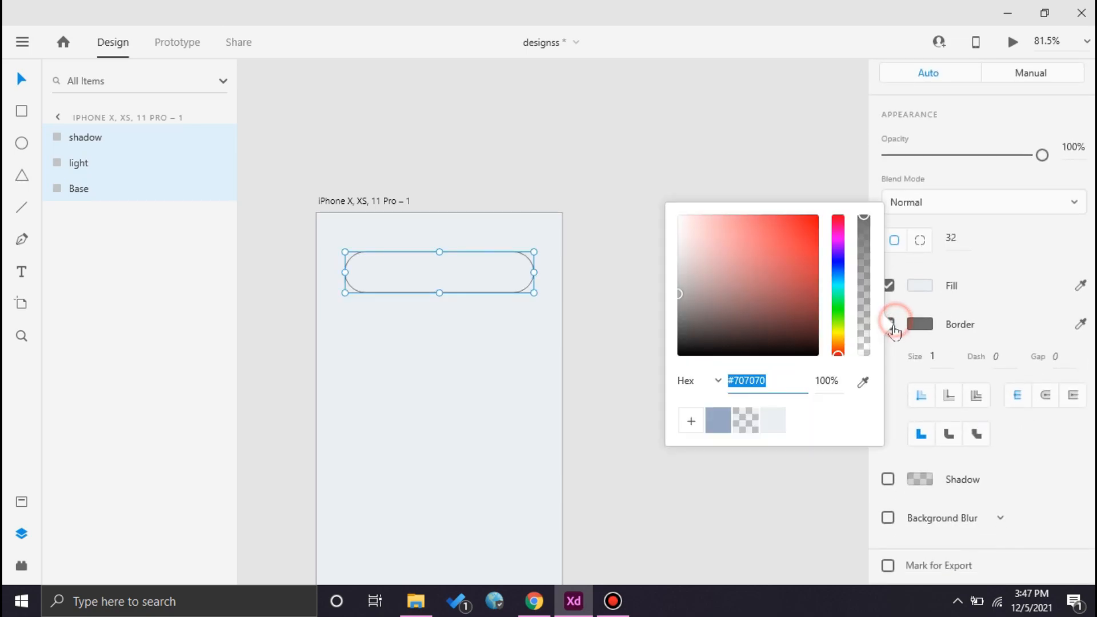
{"action": "left_click", "coordinate": [939, 322]}
{"action": "left_click", "coordinate": [889, 325]}
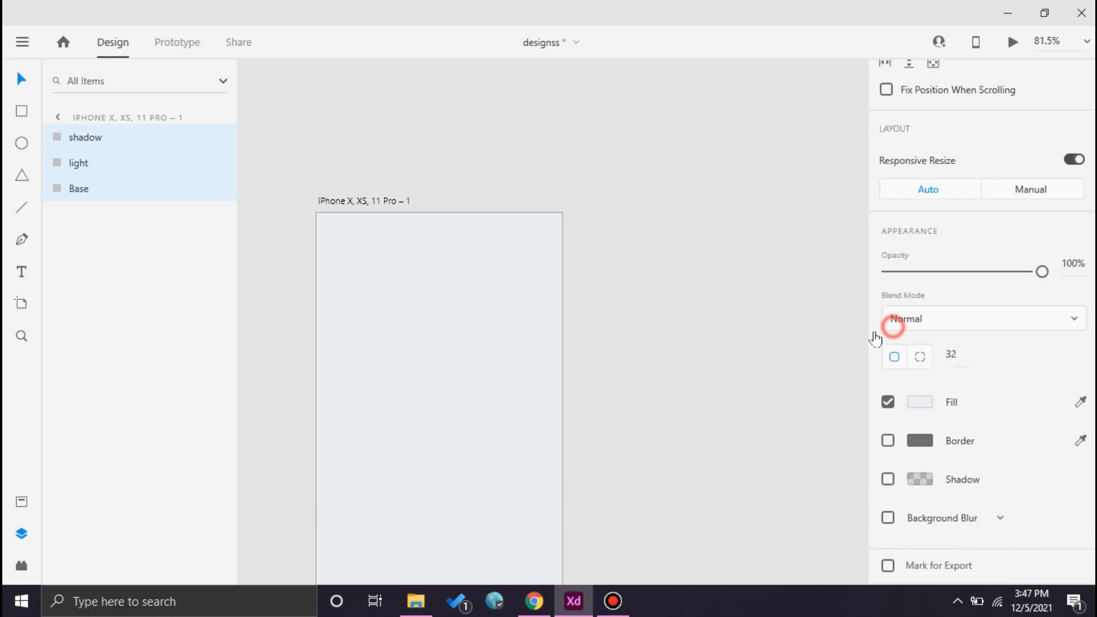
{"action": "left_click", "coordinate": [676, 404]}
Select the light rectangle and examine where the light falls in the reference sketch, returning to the artboard
{"action": "left_click_drag", "start_coordinate": [456, 337], "coordinate": [425, 267]}
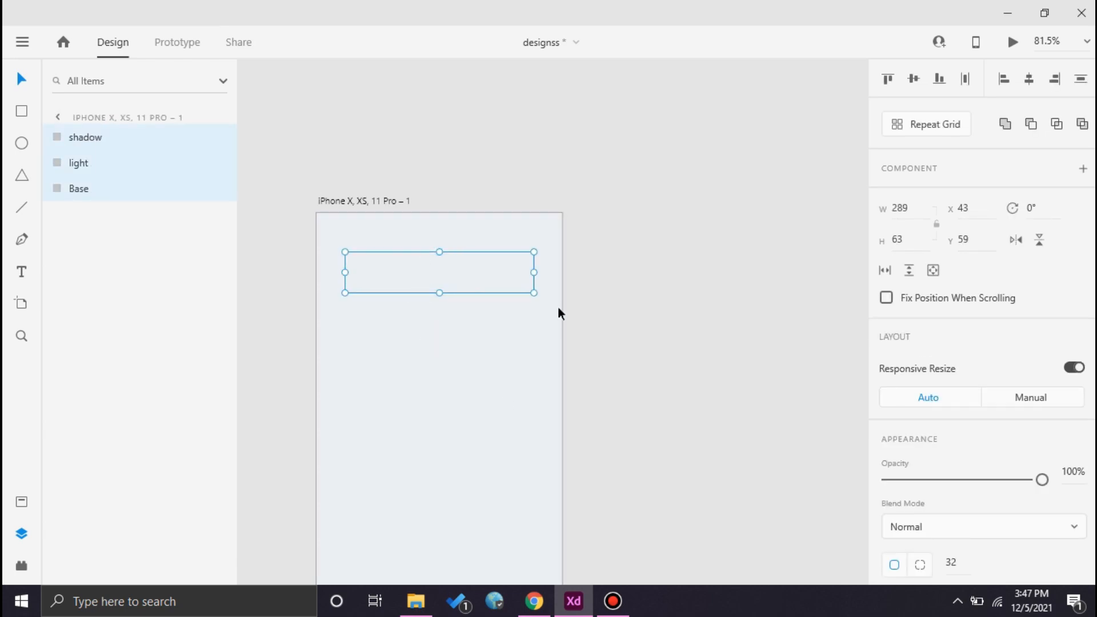
{"action": "left_click", "coordinate": [87, 189]}
{"action": "left_click", "coordinate": [82, 167]}
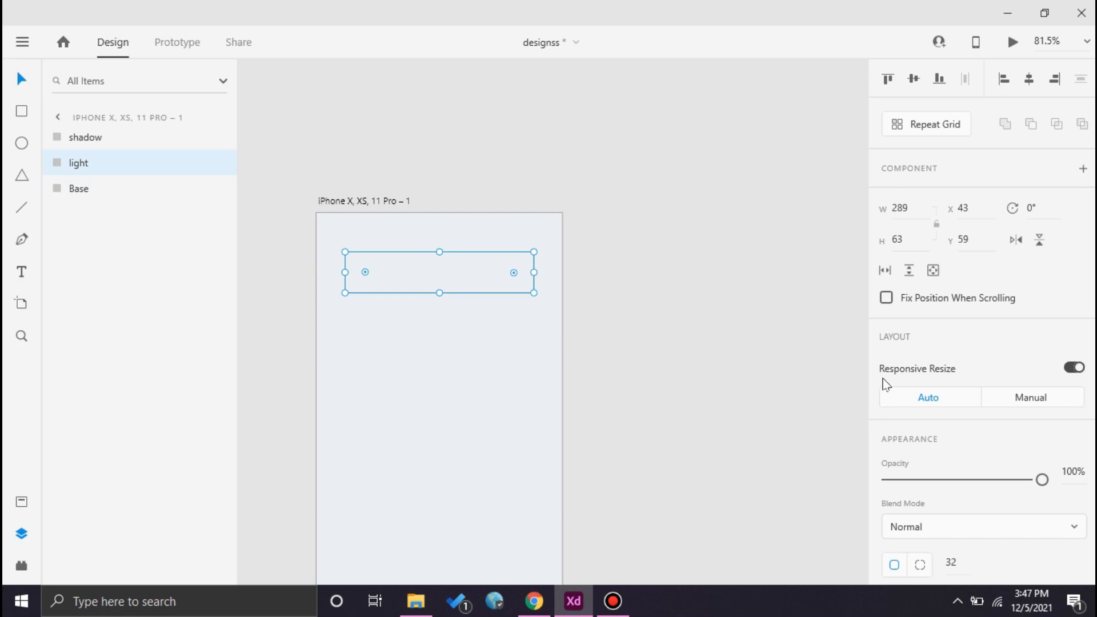
{"action": "scroll", "coordinate": [999, 370], "scroll_direction": "down", "scroll_amount": 4}
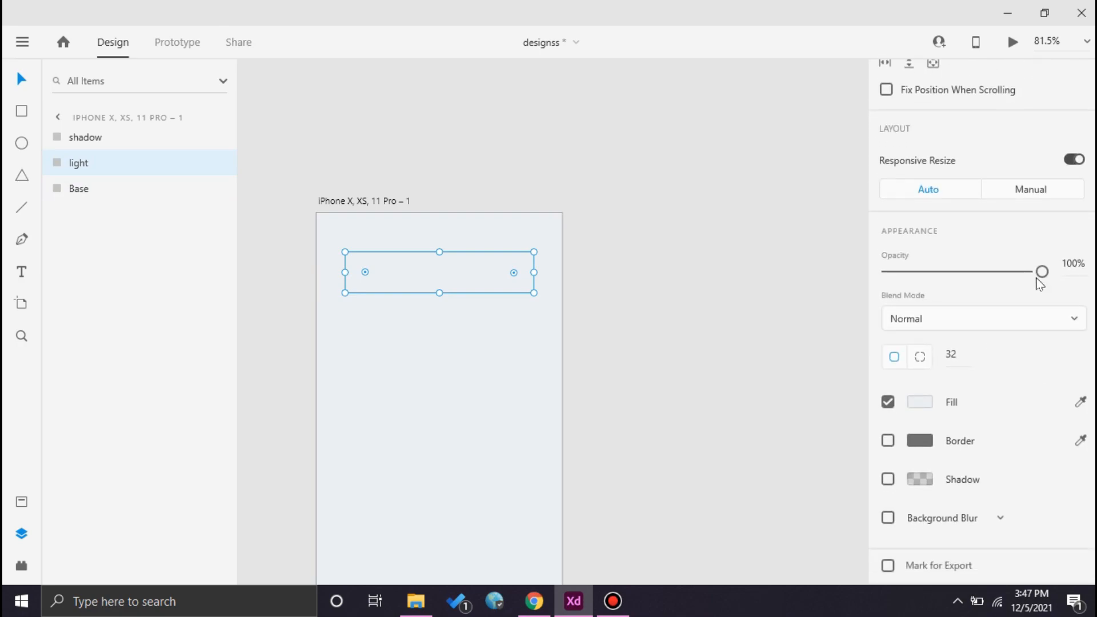
{"action": "scroll", "coordinate": [1048, 288], "scroll_direction": "up", "scroll_amount": 4}
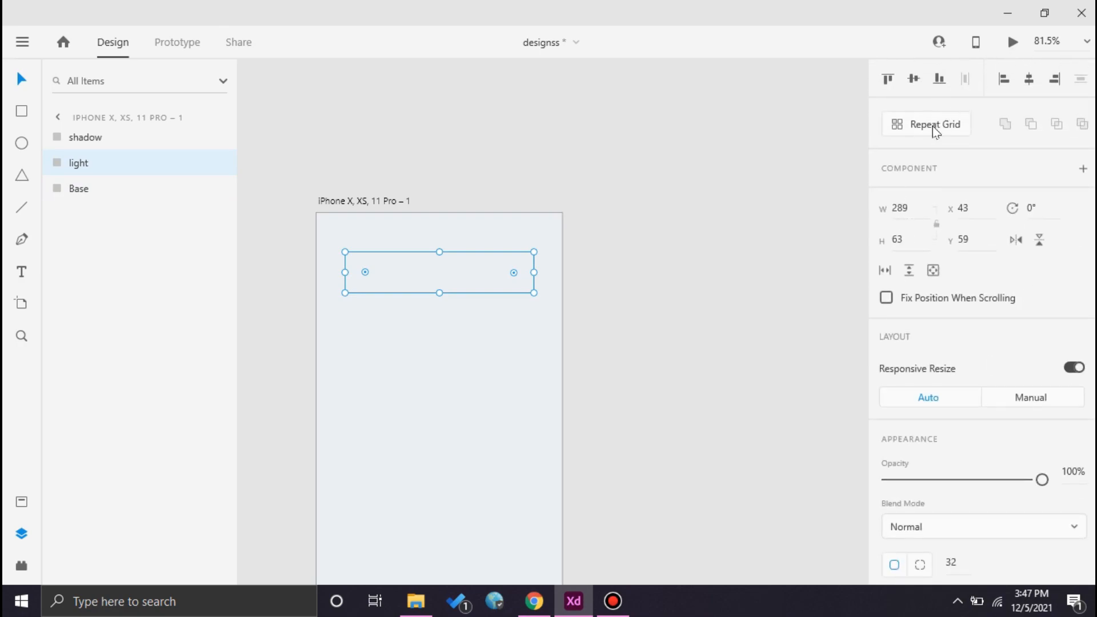
{"action": "scroll", "coordinate": [973, 246], "scroll_direction": "down", "scroll_amount": 4}
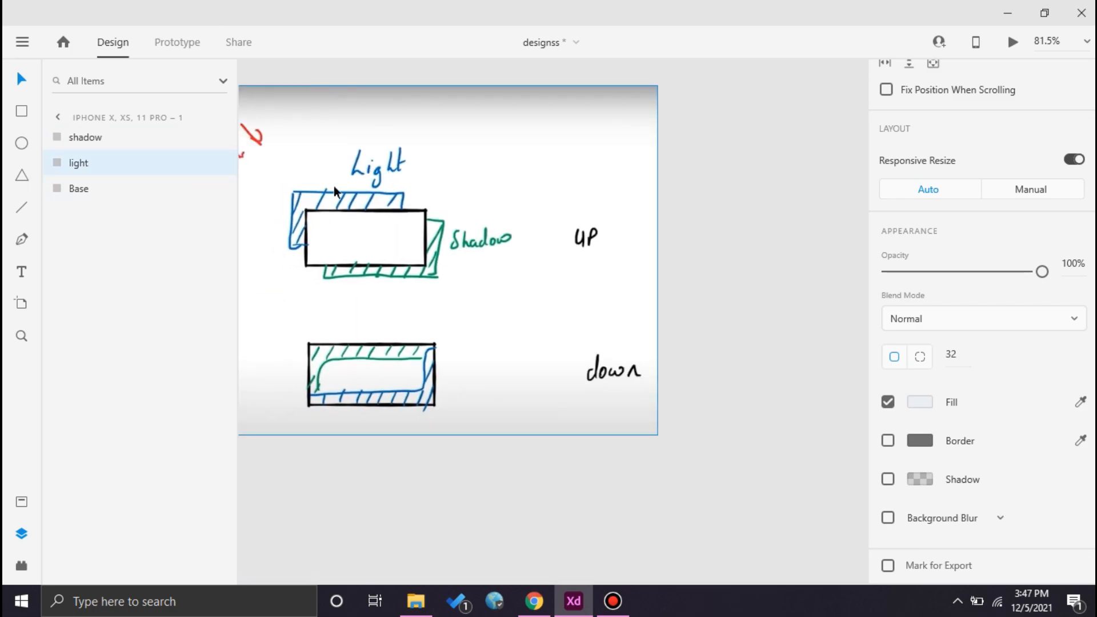
{"action": "left_click_drag", "start_coordinate": [678, 279], "coordinate": [223, 297]}
{"action": "mouse_move", "coordinate": [622, 309]}
{"action": "left_mouse_down"}
{"action": "mouse_move", "coordinate": [595, 375]}
{"action": "mouse_move", "coordinate": [546, 416]}
{"action": "mouse_move", "coordinate": [536, 411]}
{"action": "left_mouse_up"}
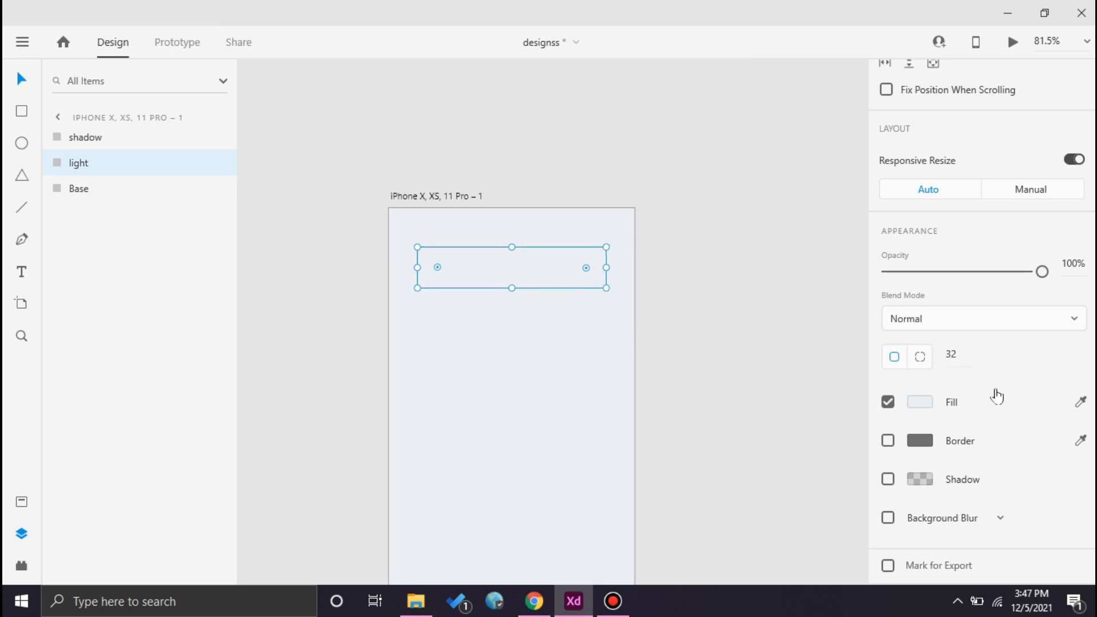
Enable the drop shadow on the light rectangle and set its offsets to X -15 and Y -15
{"action": "left_click", "coordinate": [917, 480]}
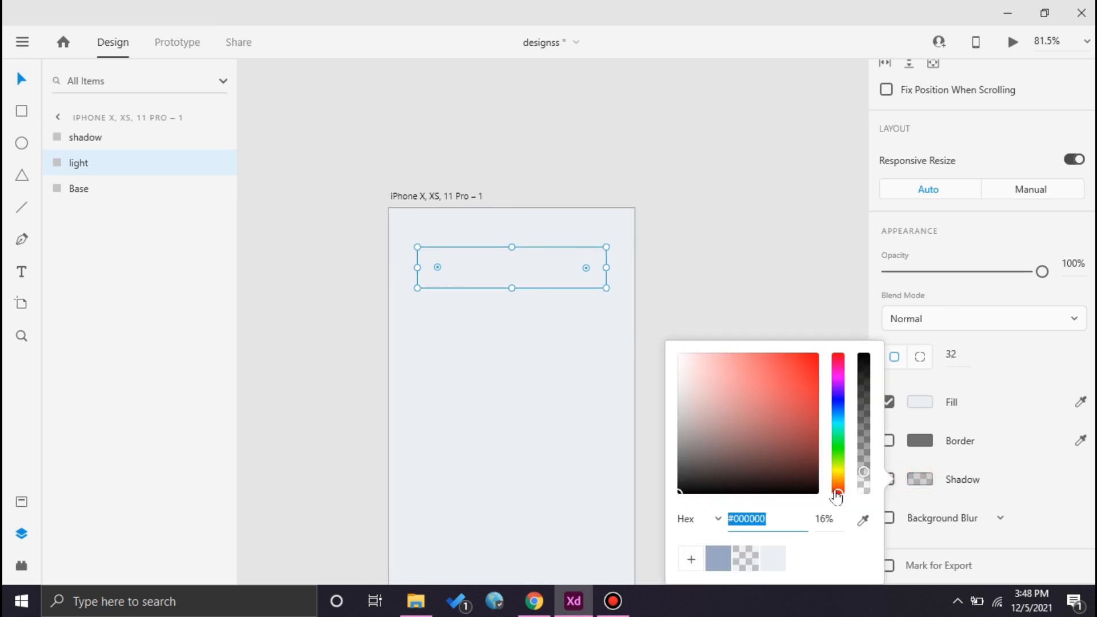
{"action": "left_click", "coordinate": [923, 469]}
{"action": "left_click", "coordinate": [889, 480]}
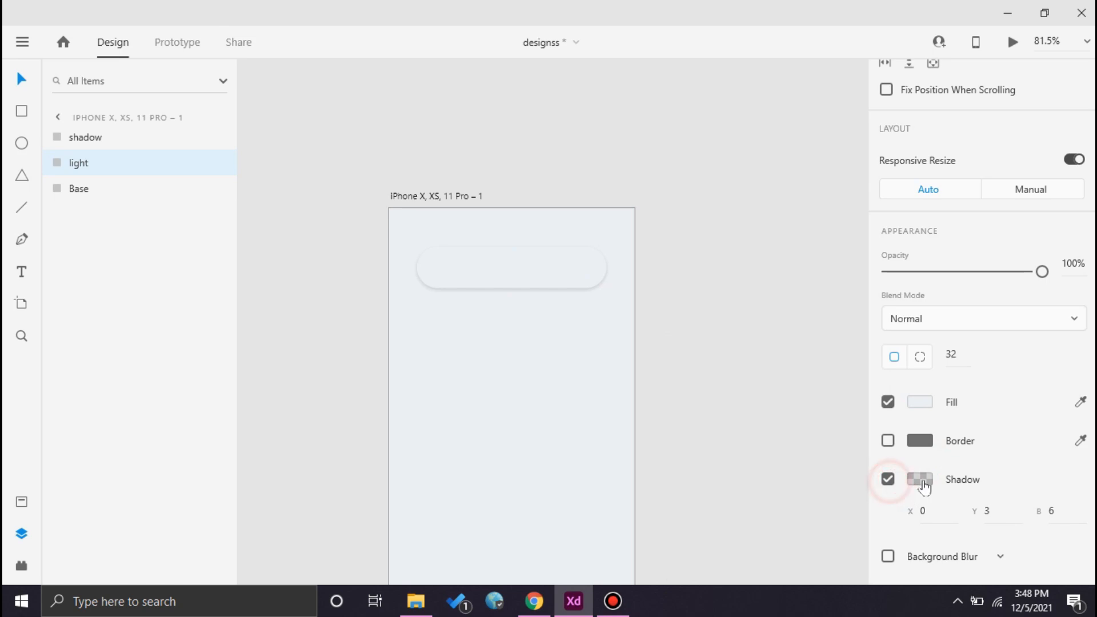
{"action": "scroll", "coordinate": [922, 480], "scroll_direction": "down", "scroll_amount": 1}
{"action": "left_click", "coordinate": [924, 482]}
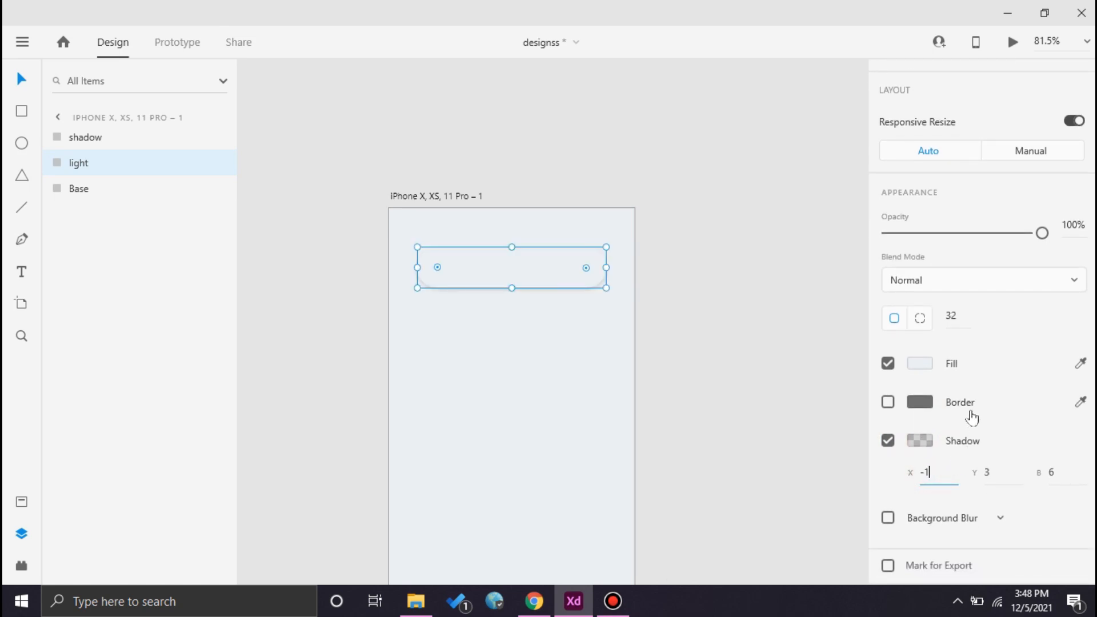
{"action": "key", "text": "Return"}
{"action": "left_click", "coordinate": [999, 470]}
{"action": "type", "text": "-15"}
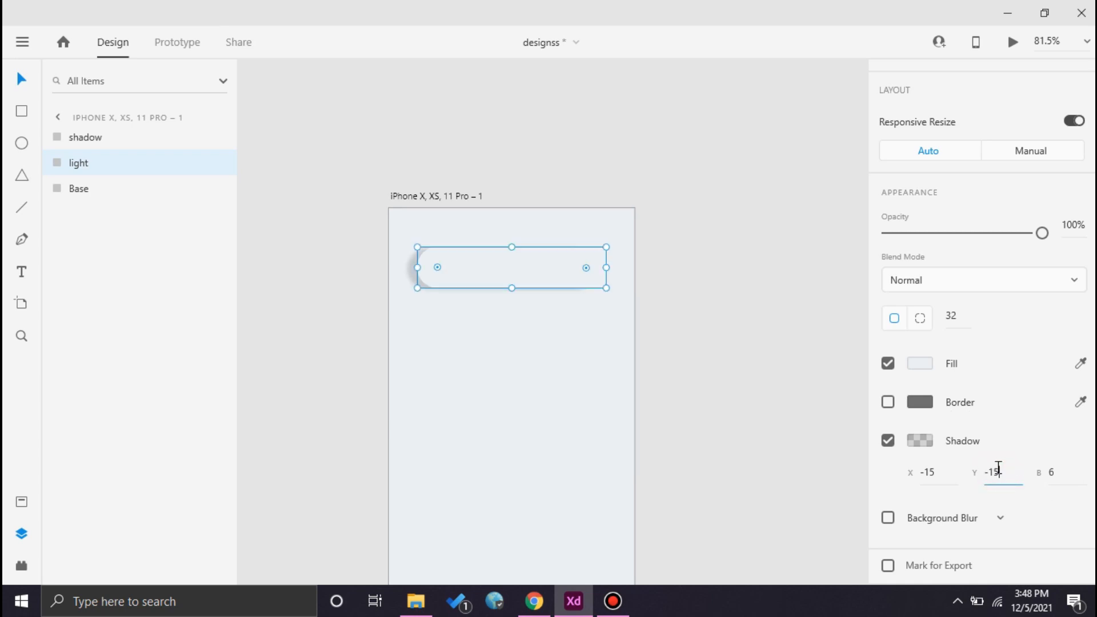
{"action": "key", "text": "Return"}
Set the blur of the light rectangle's drop shadow to 25
{"action": "left_click", "coordinate": [1040, 472]}
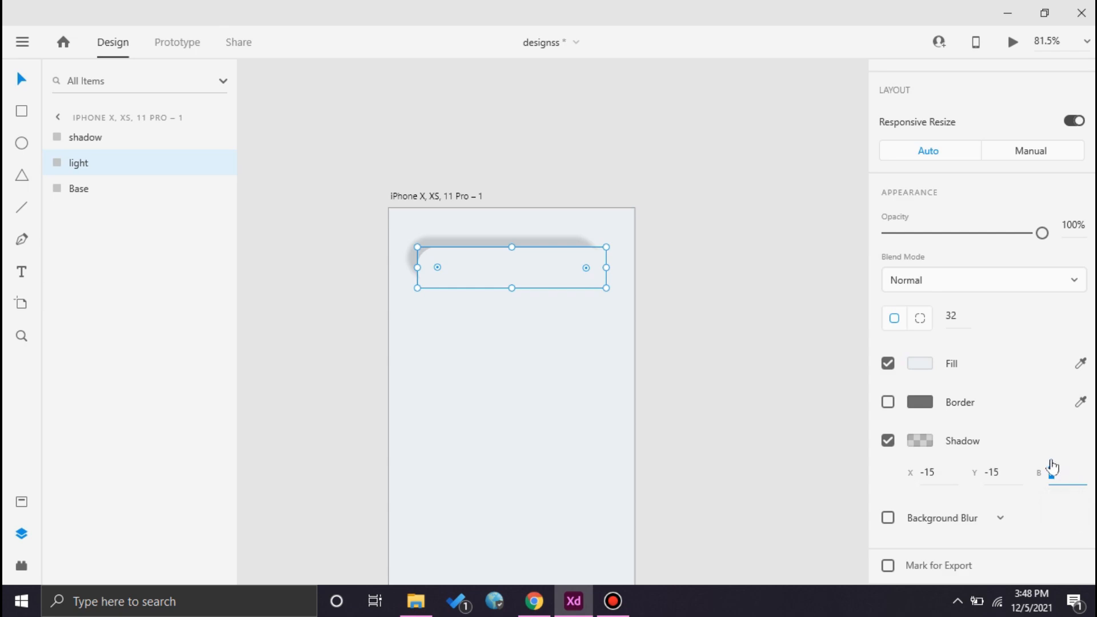
{"action": "type", "text": "25"}
{"action": "key", "text": "Return"}
{"action": "left_click", "coordinate": [552, 267]}
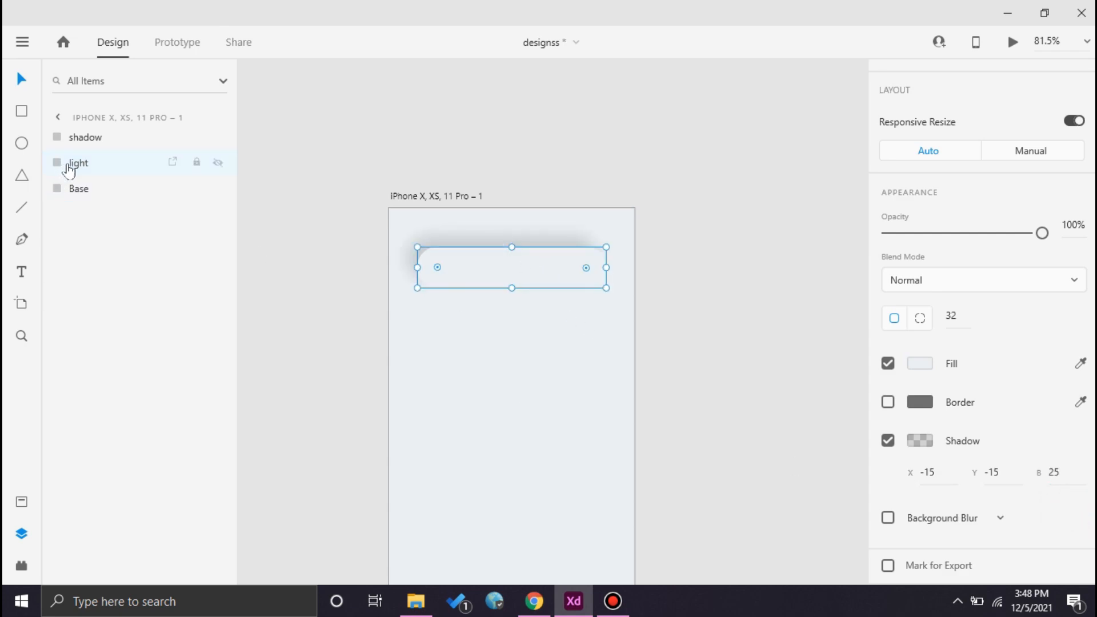
Change the light rectangle's drop shadow colour to white, #FFFFFF, at 100% alpha
{"action": "left_click", "coordinate": [919, 440]}
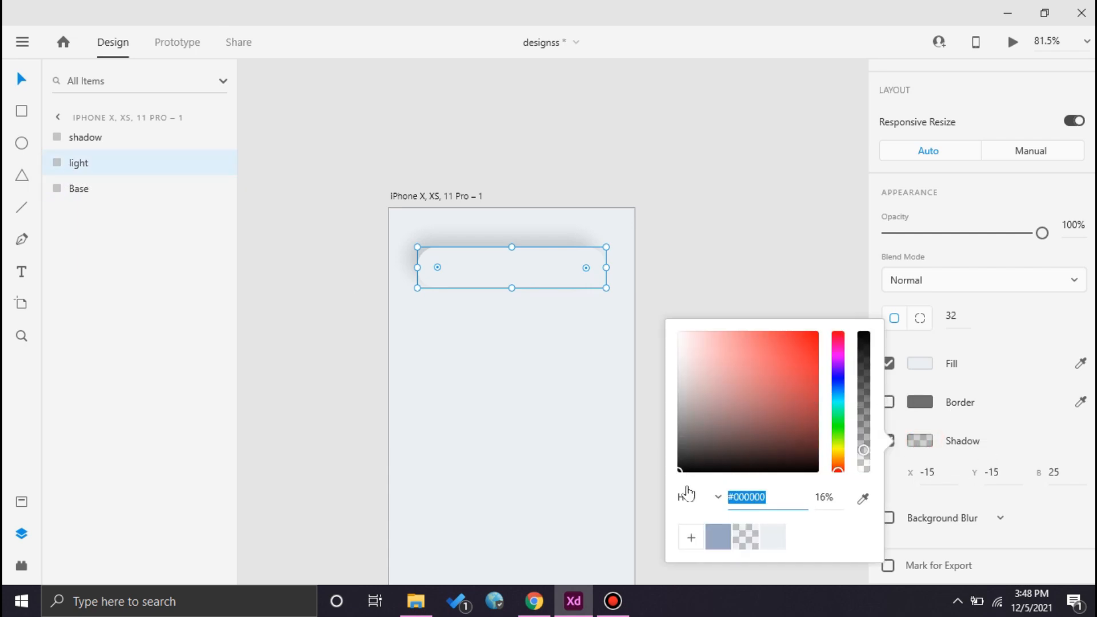
{"action": "mouse_move", "coordinate": [680, 480]}
{"action": "left_mouse_down"}
{"action": "mouse_move", "coordinate": [688, 429]}
{"action": "mouse_move", "coordinate": [613, 250]}
{"action": "left_mouse_up"}
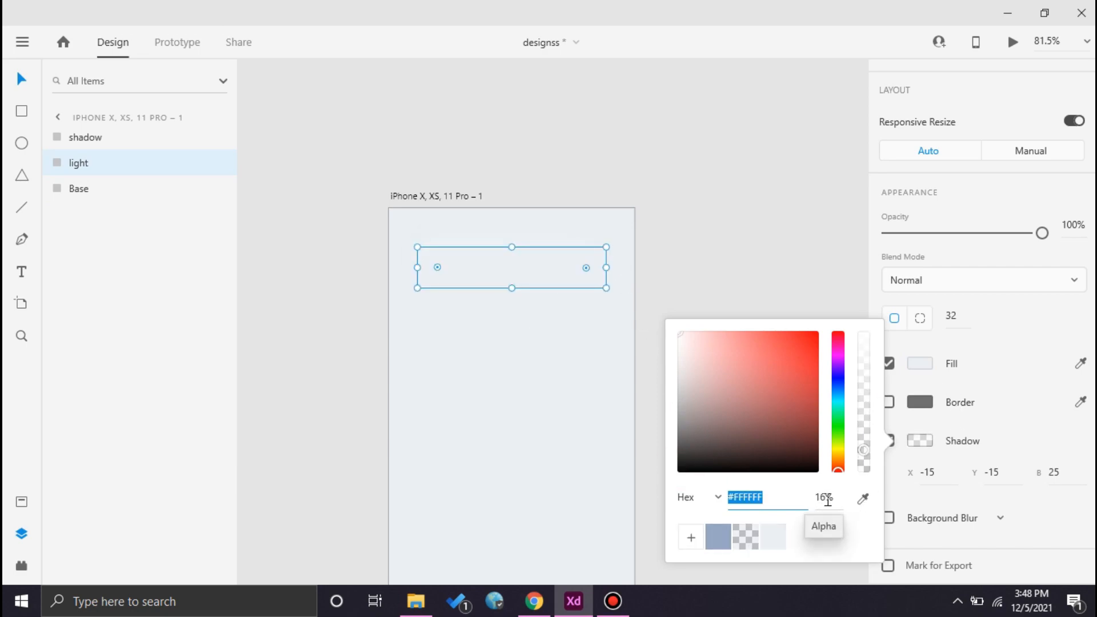
{"action": "left_click_drag", "start_coordinate": [863, 453], "coordinate": [870, 297]}
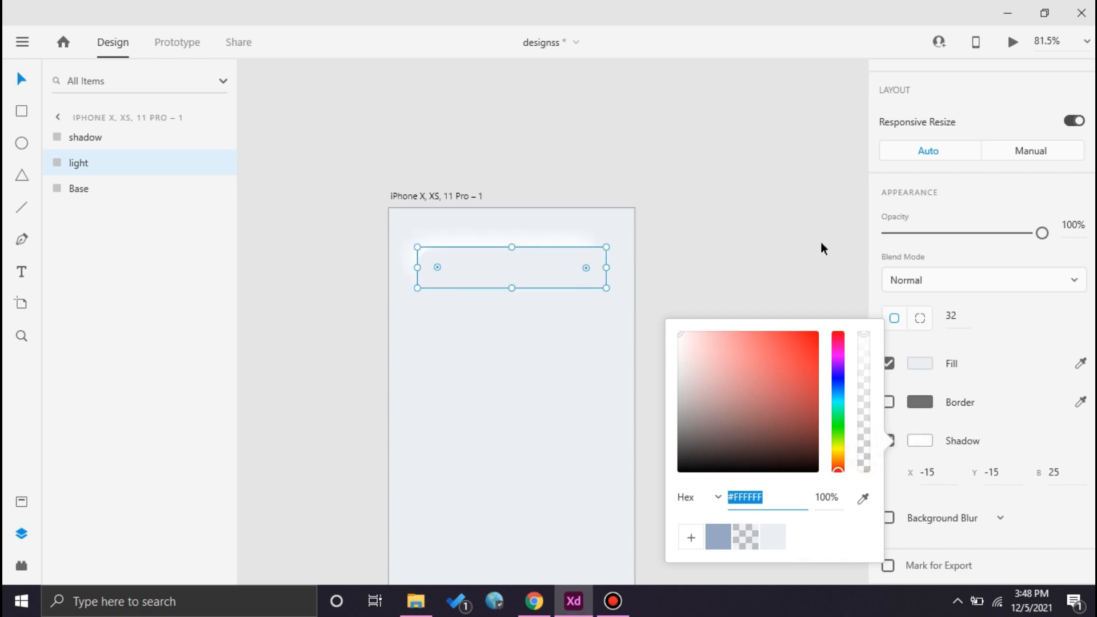
{"action": "left_click", "coordinate": [759, 302]}
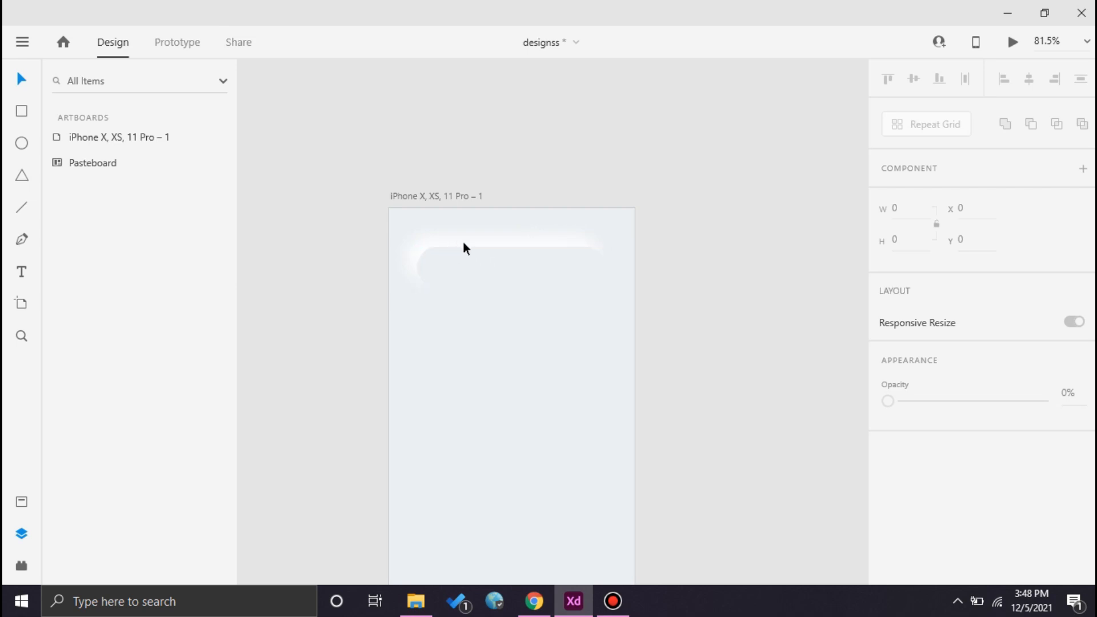
Enable the drop shadow on the shadow rectangle with offsets X 15 and Y 15 and a blur of 25
{"action": "left_click_drag", "start_coordinate": [519, 391], "coordinate": [486, 247]}
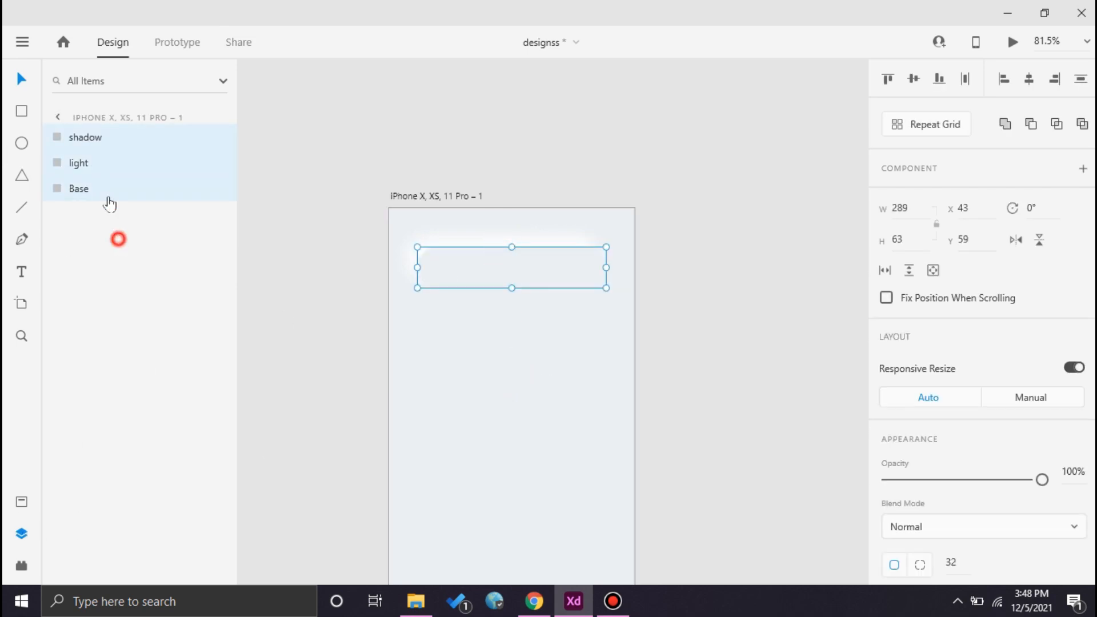
{"action": "left_click", "coordinate": [97, 138]}
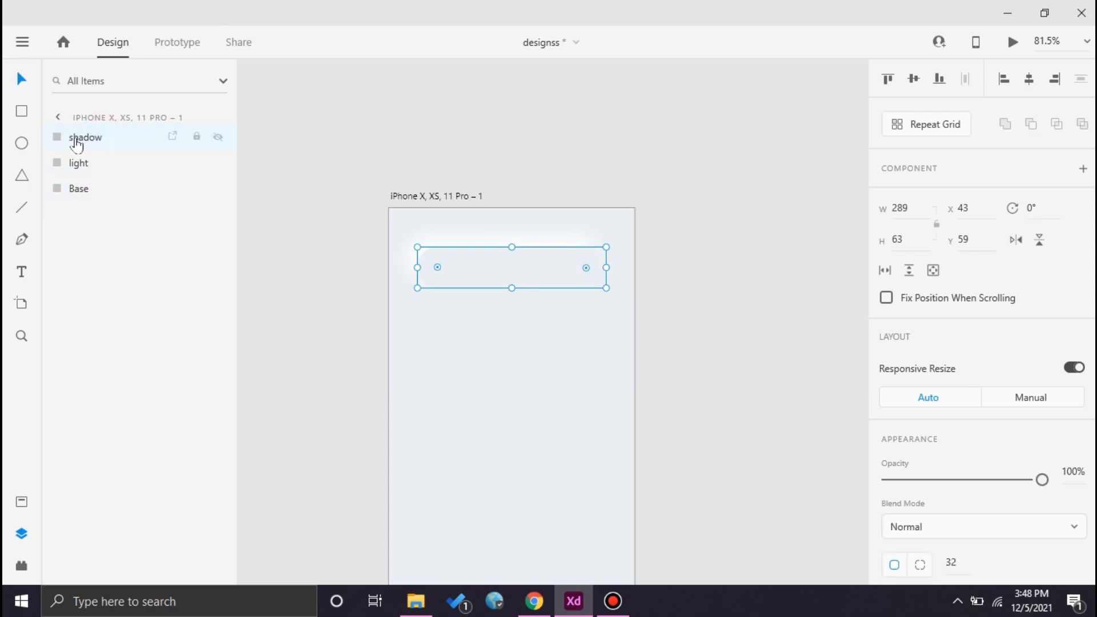
{"action": "scroll", "coordinate": [894, 302], "scroll_direction": "down", "scroll_amount": 3}
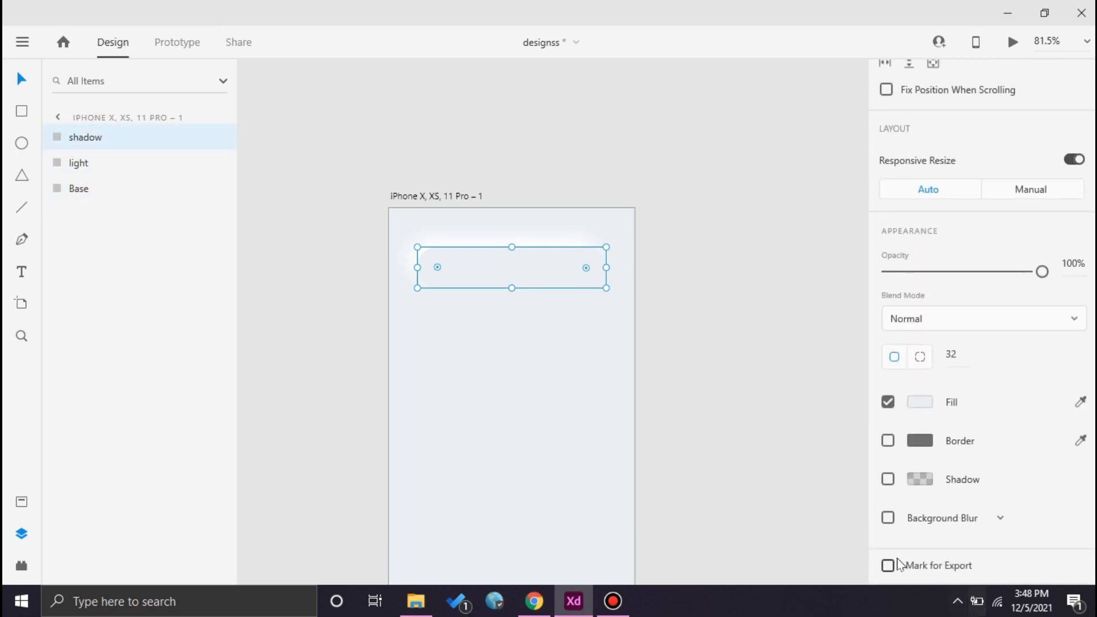
{"action": "left_click", "coordinate": [888, 479]}
{"action": "left_click", "coordinate": [937, 522]}
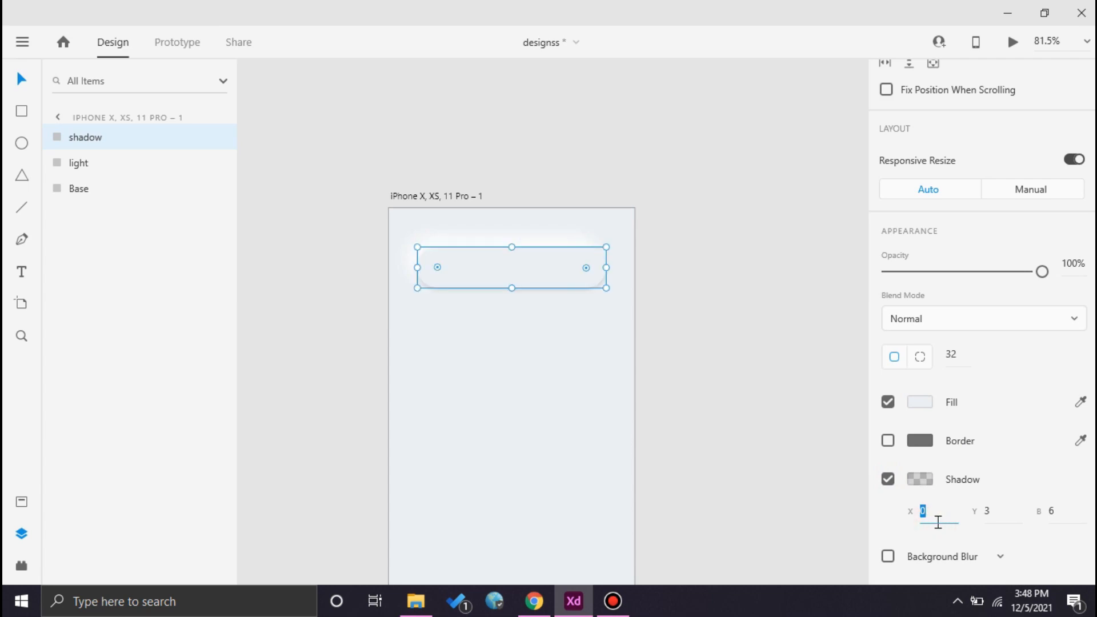
{"action": "type", "text": "15"}
{"action": "left_click", "coordinate": [995, 512]}
{"action": "type", "text": "15"}
{"action": "left_click", "coordinate": [1051, 510]}
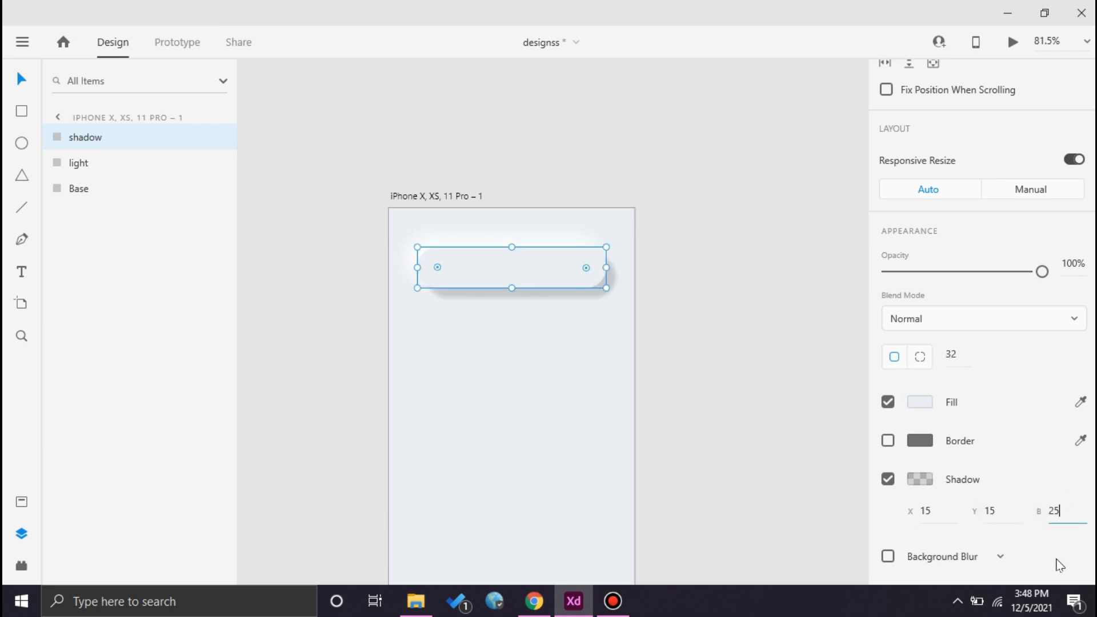
{"action": "left_click", "coordinate": [1067, 540]}
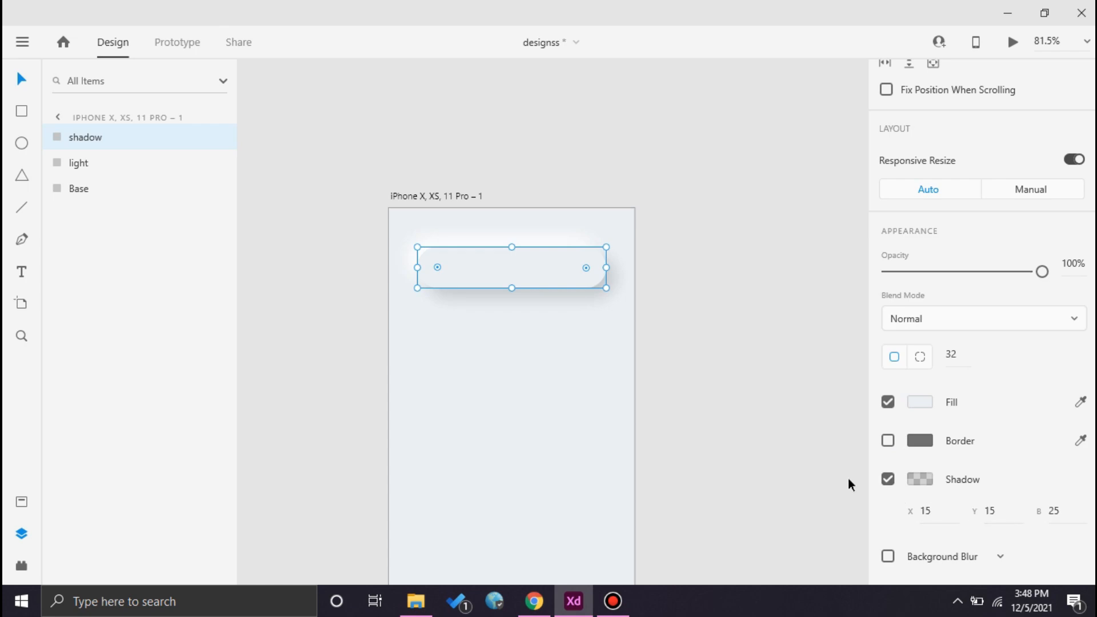
Examine the raised button's light and shadow edges up close and compare them with the up and down states in the reference sketch
{"action": "left_click", "coordinate": [583, 404]}
{"action": "left_click", "coordinate": [722, 358]}
{"action": "scroll", "coordinate": [578, 279], "scroll_direction": "up", "scroll_amount": 4, "text": "ctrl"}
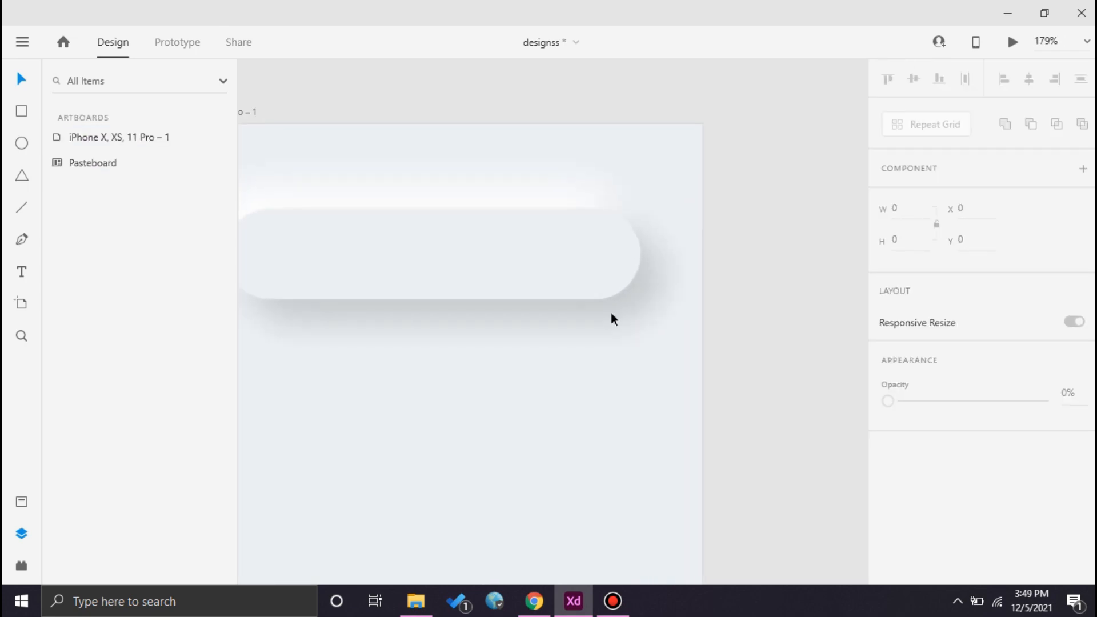
{"action": "scroll", "coordinate": [615, 318], "scroll_direction": "down", "scroll_amount": 4, "text": "ctrl"}
{"action": "left_click_drag", "start_coordinate": [790, 378], "coordinate": [757, 403]}
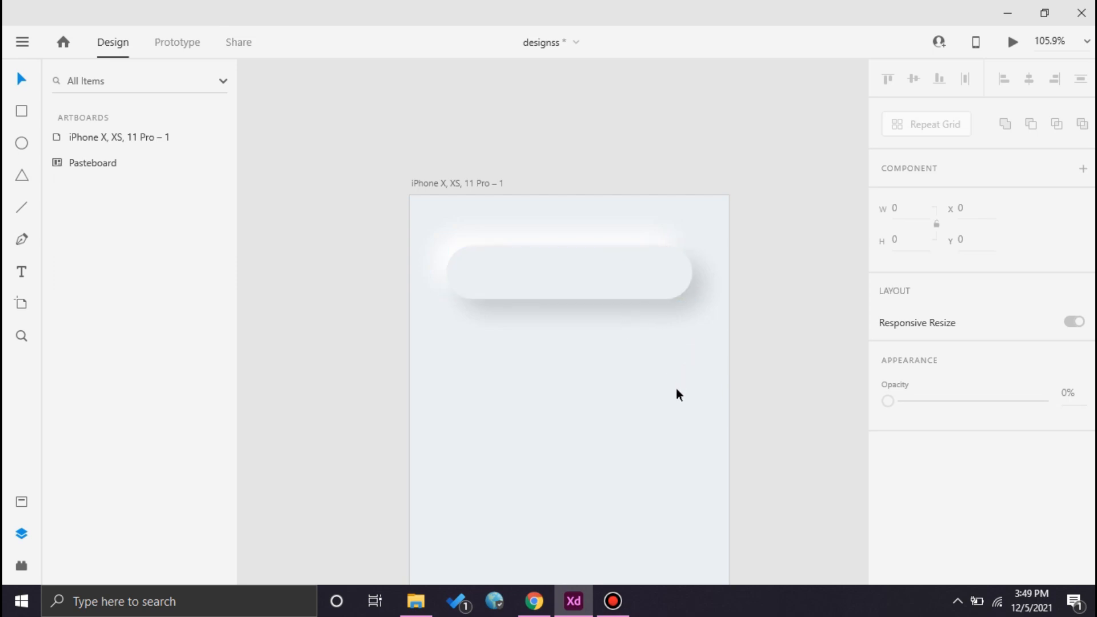
{"action": "scroll", "coordinate": [671, 312], "scroll_direction": "up", "scroll_amount": 5}
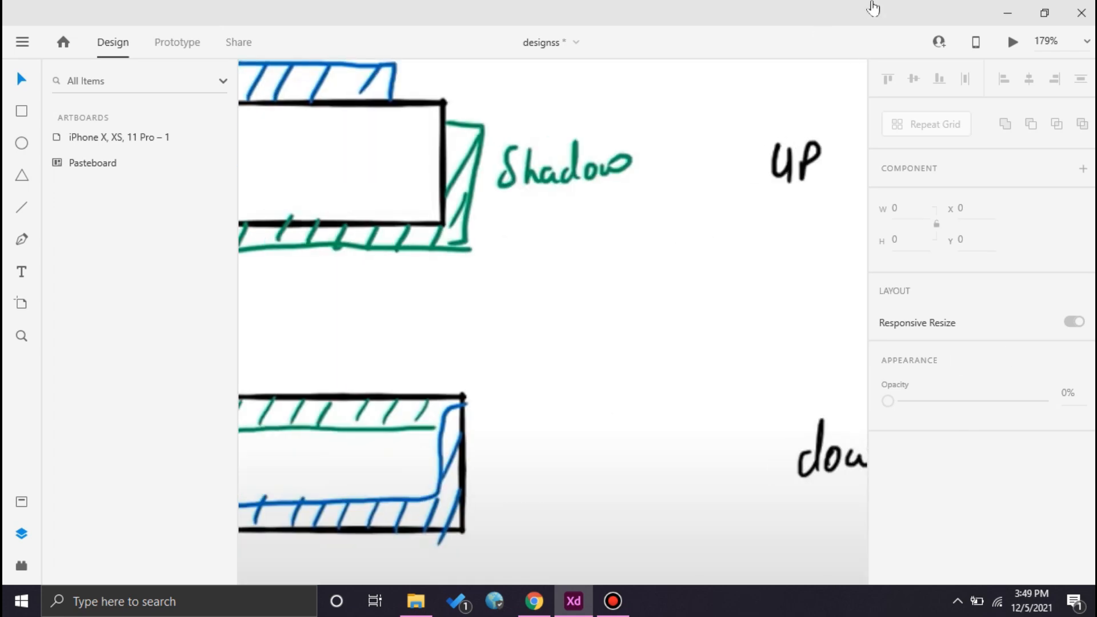
{"action": "scroll", "coordinate": [625, 238], "scroll_direction": "down", "scroll_amount": 2}
{"action": "left_click_drag", "start_coordinate": [620, 264], "coordinate": [680, 263]}
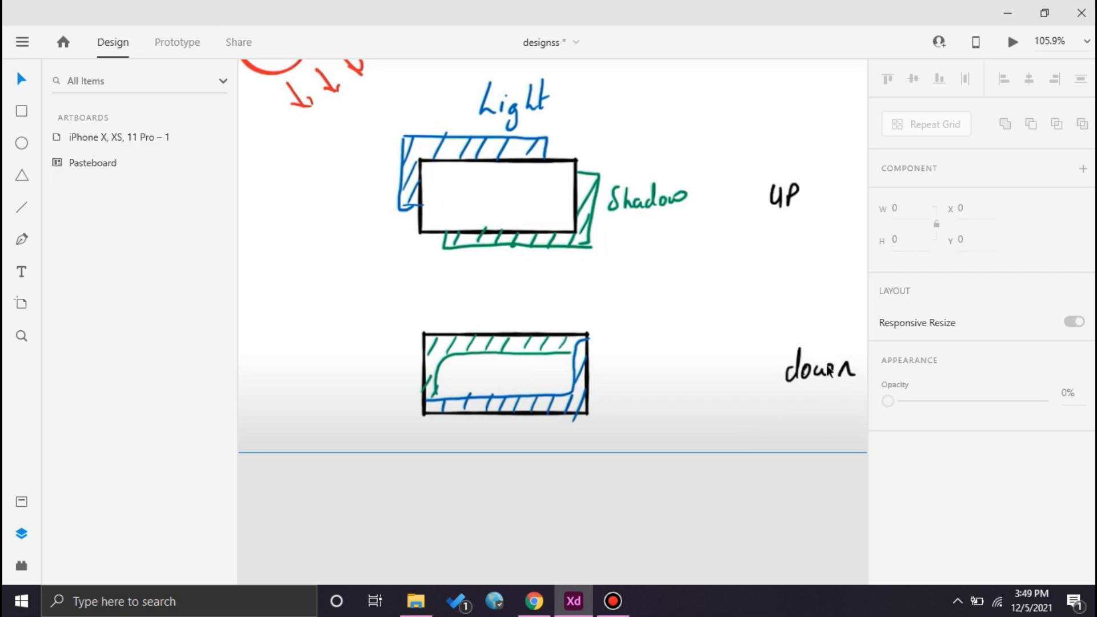
{"action": "left_click_drag", "start_coordinate": [766, 389], "coordinate": [440, 464]}
{"action": "left_click_drag", "start_coordinate": [742, 315], "coordinate": [432, 440]}
{"action": "left_click_drag", "start_coordinate": [682, 360], "coordinate": [451, 387]}
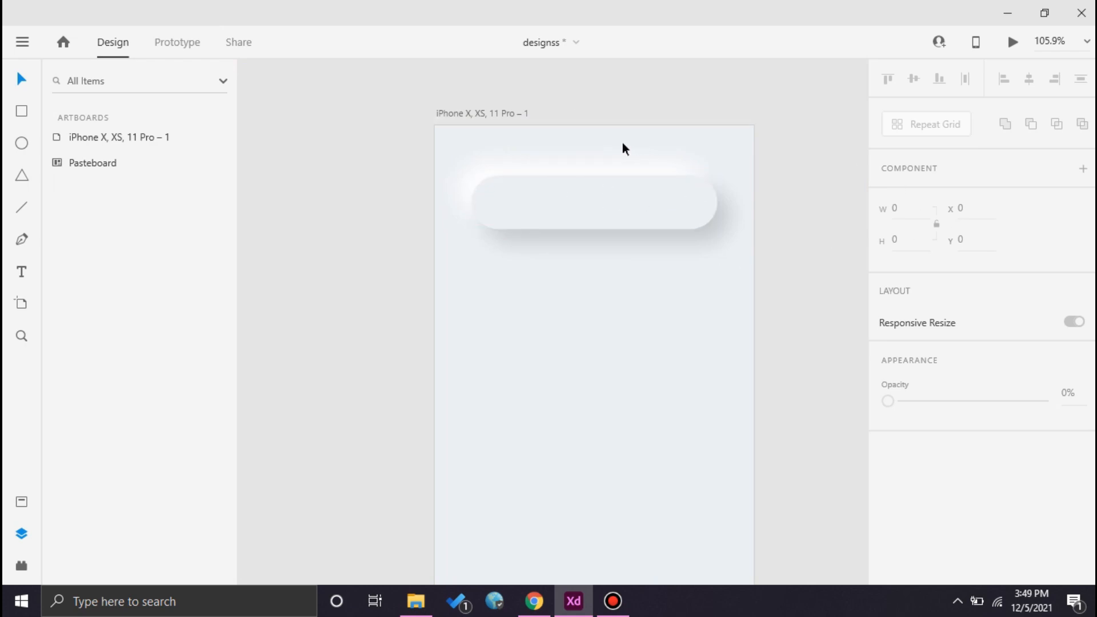
{"action": "left_click_drag", "start_coordinate": [627, 314], "coordinate": [567, 150]}
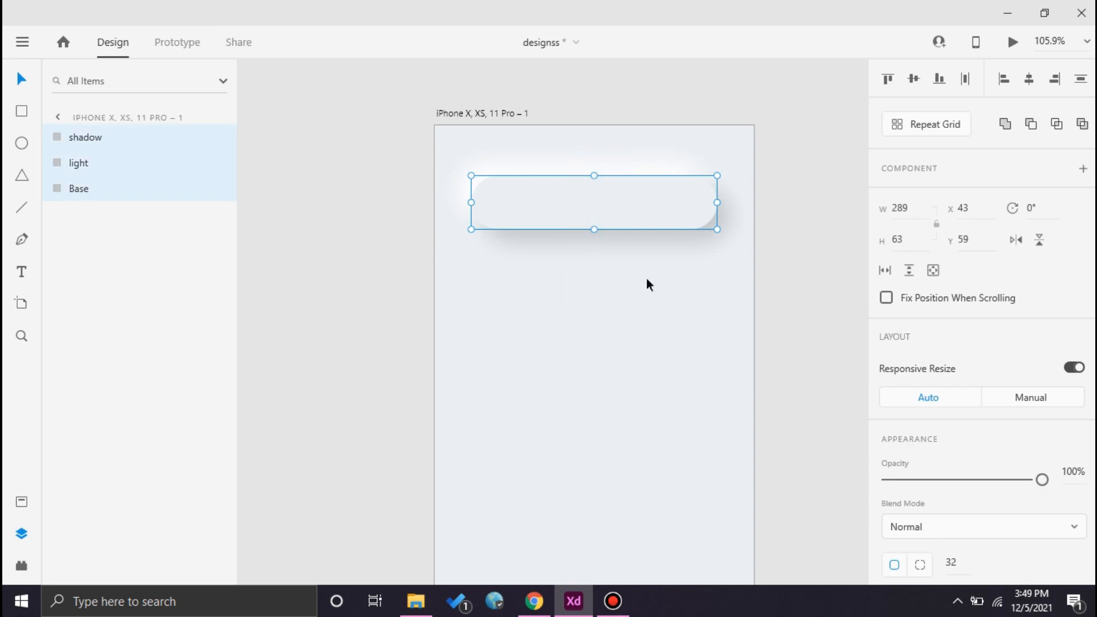
{"action": "scroll", "coordinate": [970, 346], "scroll_direction": "down", "scroll_amount": 5}
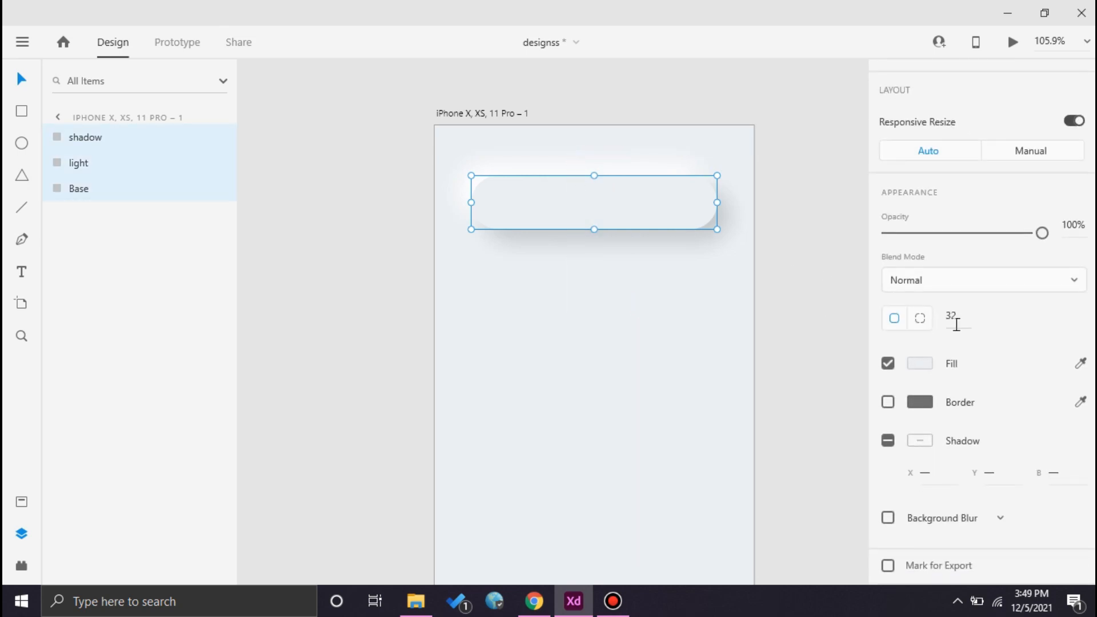
{"action": "left_click", "coordinate": [715, 322]}
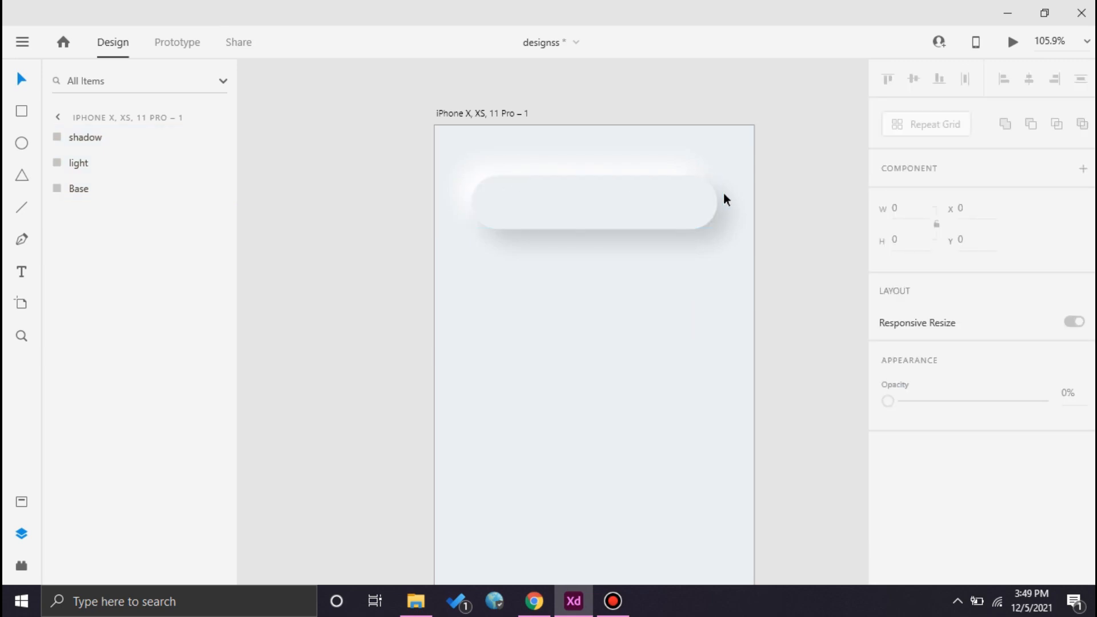
Draw a circle about 128 by 128 in the empty area of the artboard below the raised button
{"action": "left_click", "coordinate": [22, 143]}
{"action": "mouse_move", "coordinate": [545, 305]}
{"action": "left_mouse_down"}
{"action": "mouse_move", "coordinate": [667, 490]}
{"action": "mouse_move", "coordinate": [653, 446]}
{"action": "left_mouse_up"}
{"action": "left_click", "coordinate": [711, 287]}
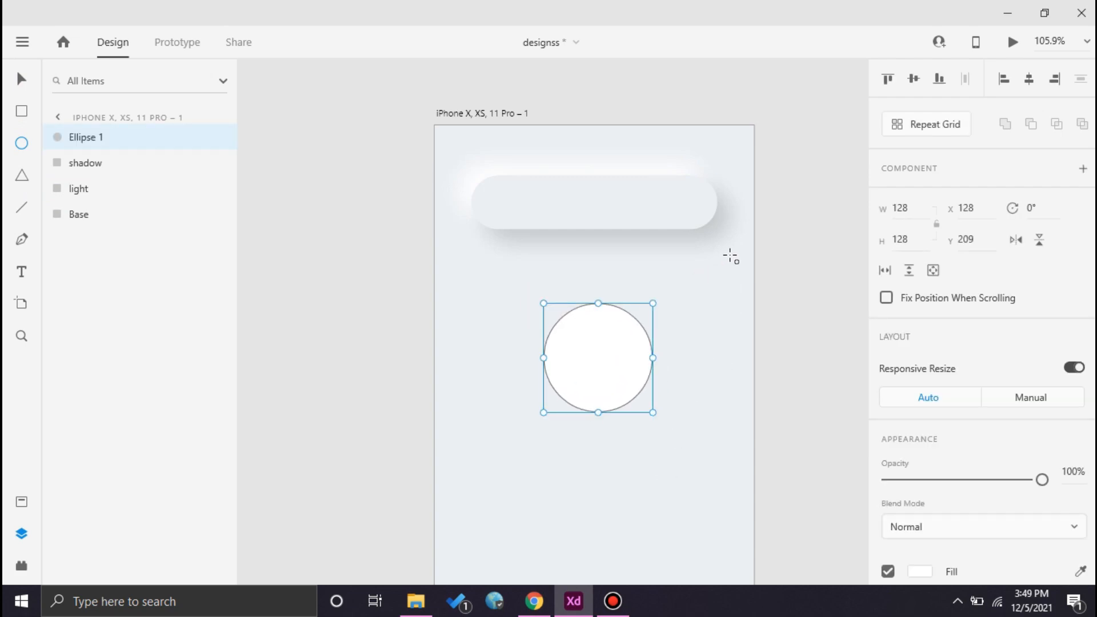
Group the raised button's shadow, light and Base rectangles and move the group below the circle
{"action": "key", "text": "v"}
{"action": "left_click_drag", "start_coordinate": [727, 279], "coordinate": [550, 164]}
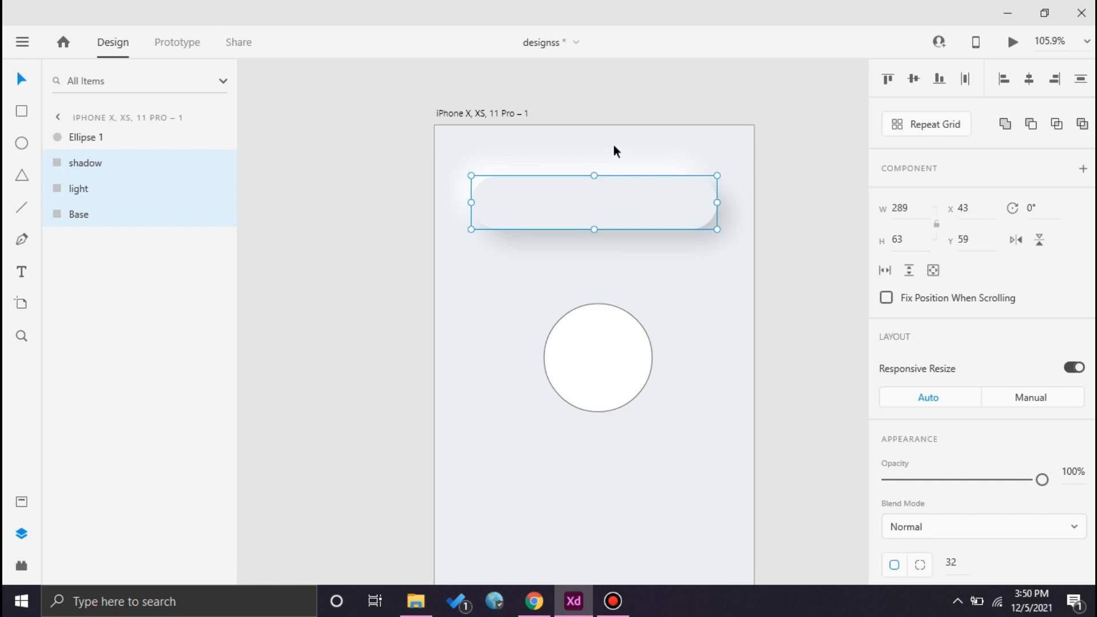
{"action": "right_click", "coordinate": [627, 197]}
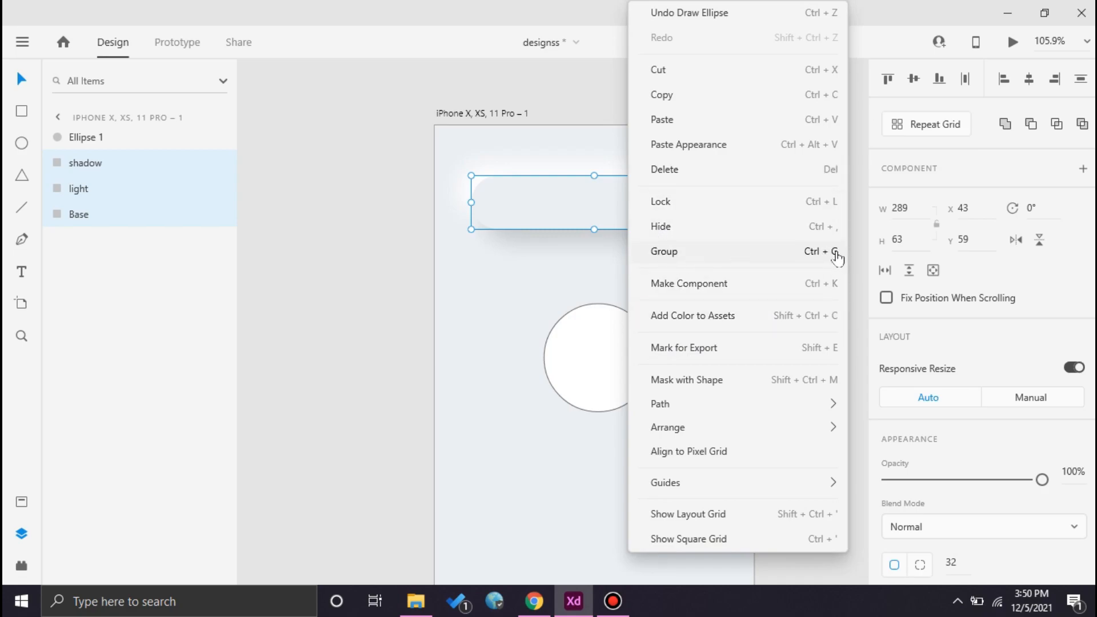
{"action": "left_click", "coordinate": [792, 252]}
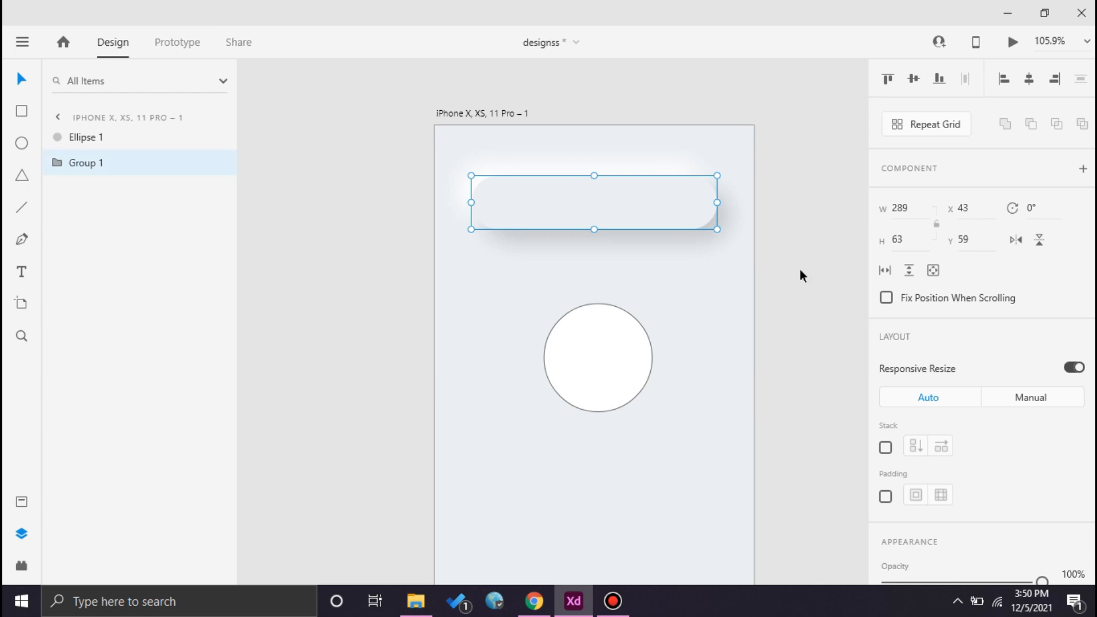
{"action": "left_click_drag", "start_coordinate": [643, 231], "coordinate": [684, 517]}
{"action": "scroll", "coordinate": [680, 343], "scroll_direction": "down", "scroll_amount": 1}
Move the circle up to about X 110, Y 95 and duplicate it twice in place
{"action": "left_click_drag", "start_coordinate": [613, 284], "coordinate": [596, 185]}
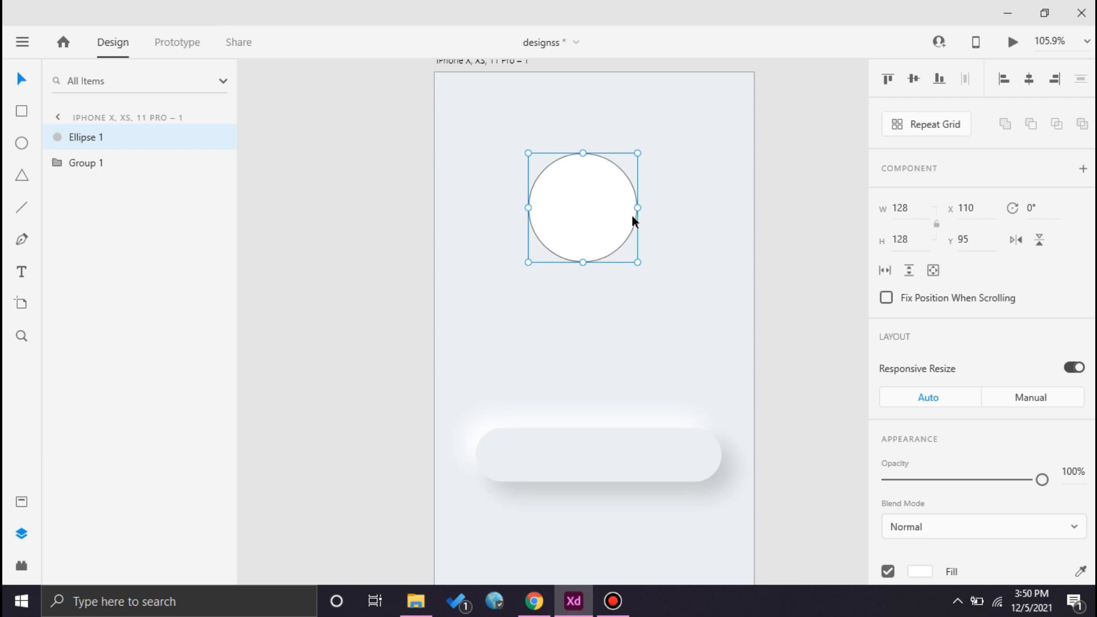
{"action": "key", "text": "ctrl+d"}
{"action": "key", "text": "ctrl+d"}
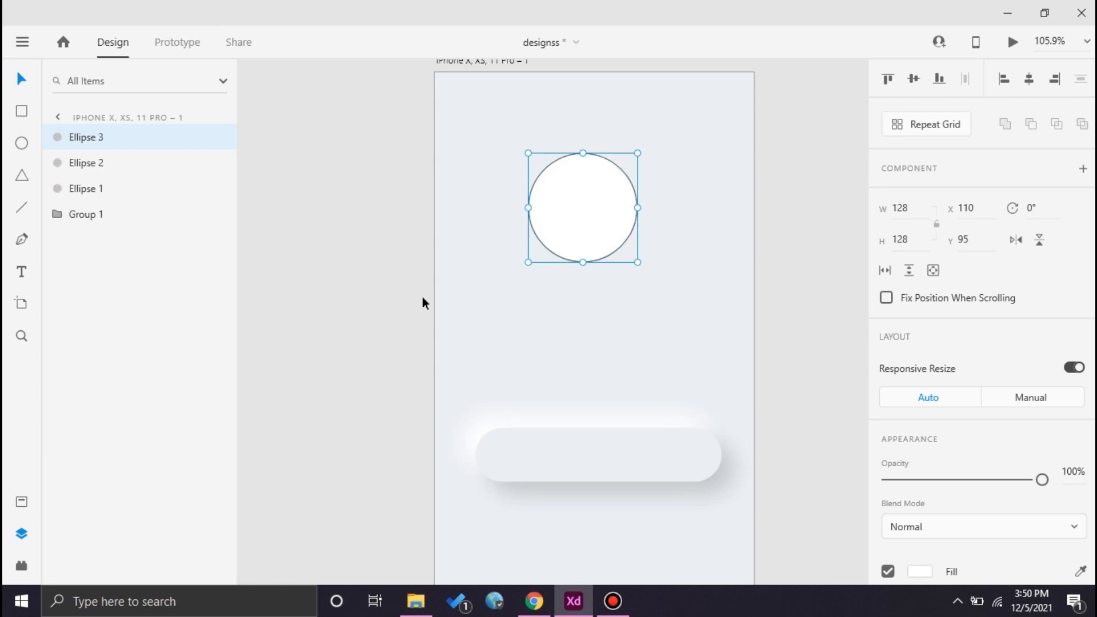
Rename the lowest circle layer, Ellipse 1, as base
{"action": "left_click", "coordinate": [107, 187]}
{"action": "right_click", "coordinate": [109, 185]}
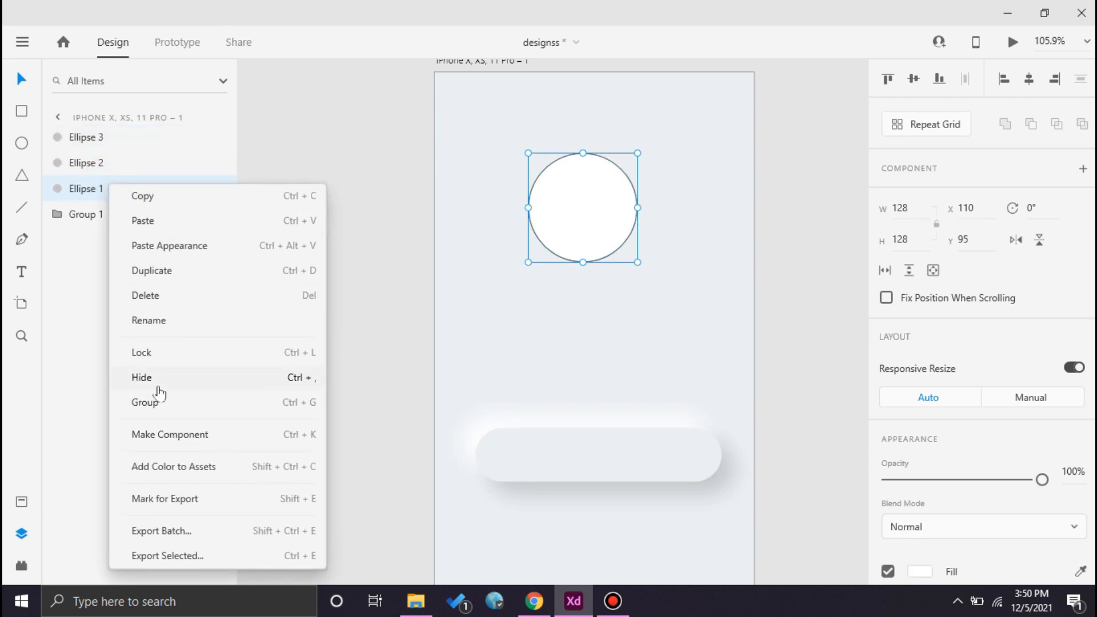
{"action": "left_click", "coordinate": [172, 321]}
{"action": "type", "text": "base"}
{"action": "left_click", "coordinate": [135, 267]}
{"action": "left_click", "coordinate": [110, 161]}
{"action": "right_click", "coordinate": [110, 161]}
{"action": "left_click", "coordinate": [164, 377]}
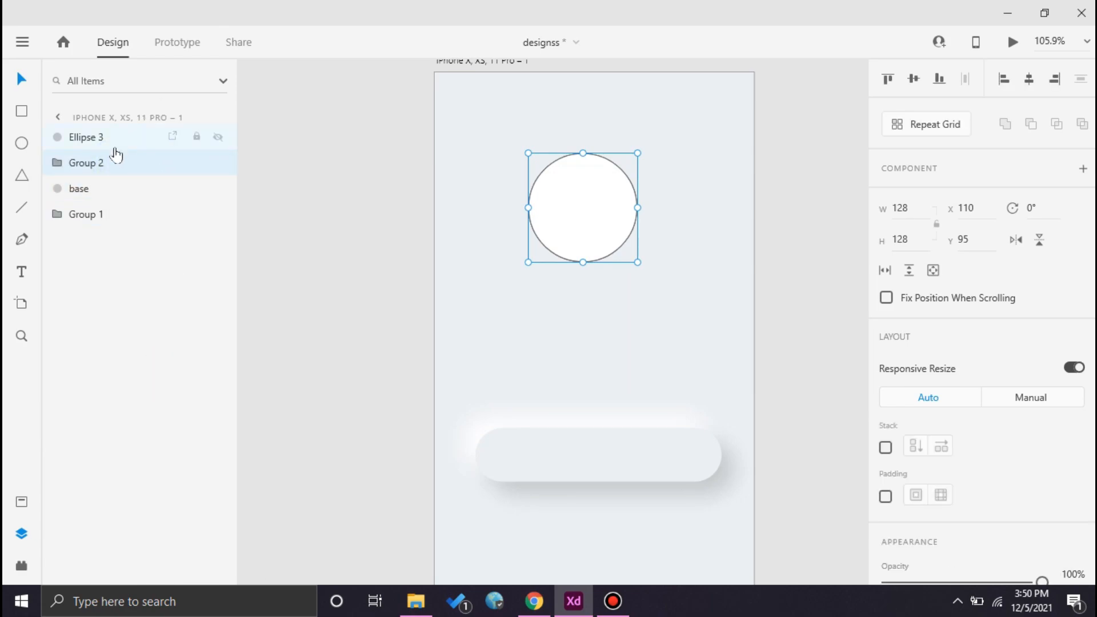
{"action": "key", "text": "ctrl+z"}
Rename the circle layer Ellipse 2 as light and Ellipse 3 as shadow
{"action": "right_click", "coordinate": [107, 161]}
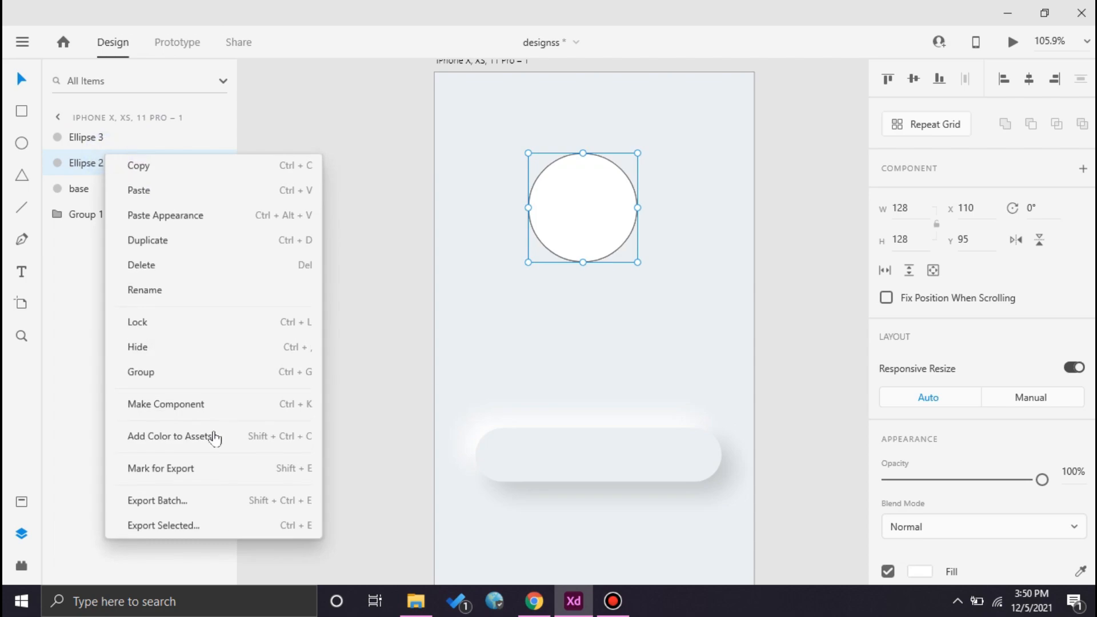
{"action": "left_click", "coordinate": [160, 295]}
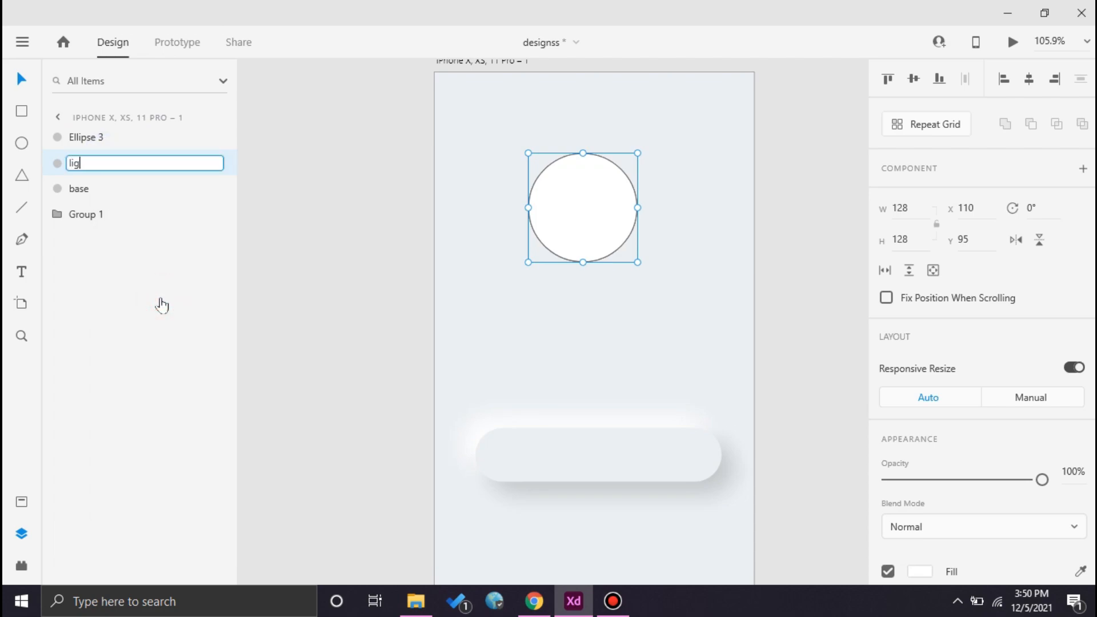
{"action": "left_click", "coordinate": [160, 300]}
{"action": "right_click", "coordinate": [84, 130]}
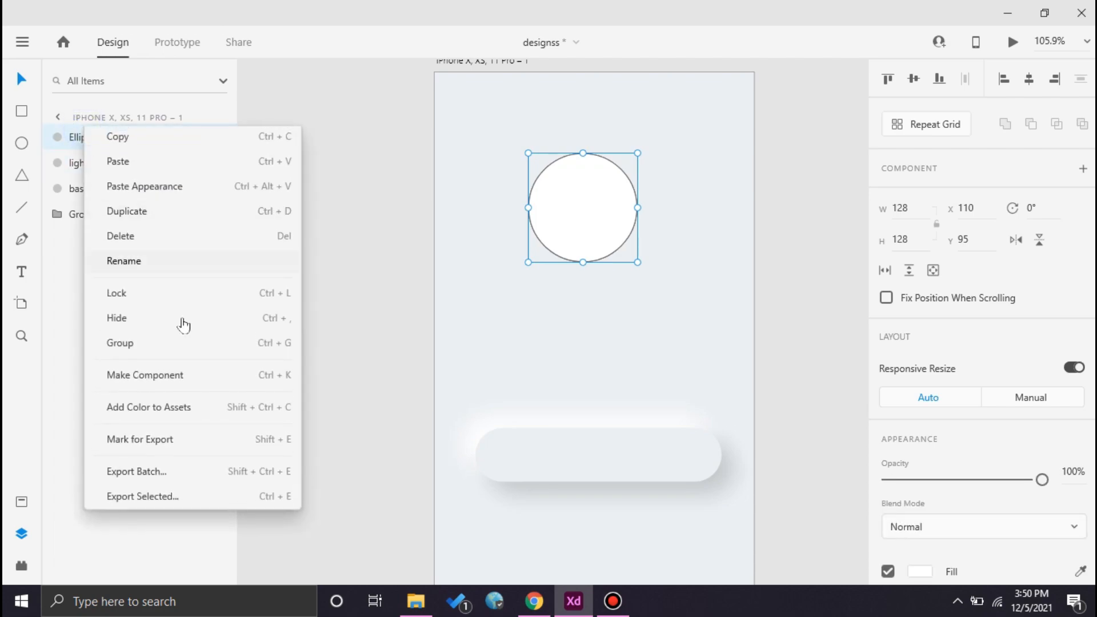
{"action": "left_click", "coordinate": [144, 269]}
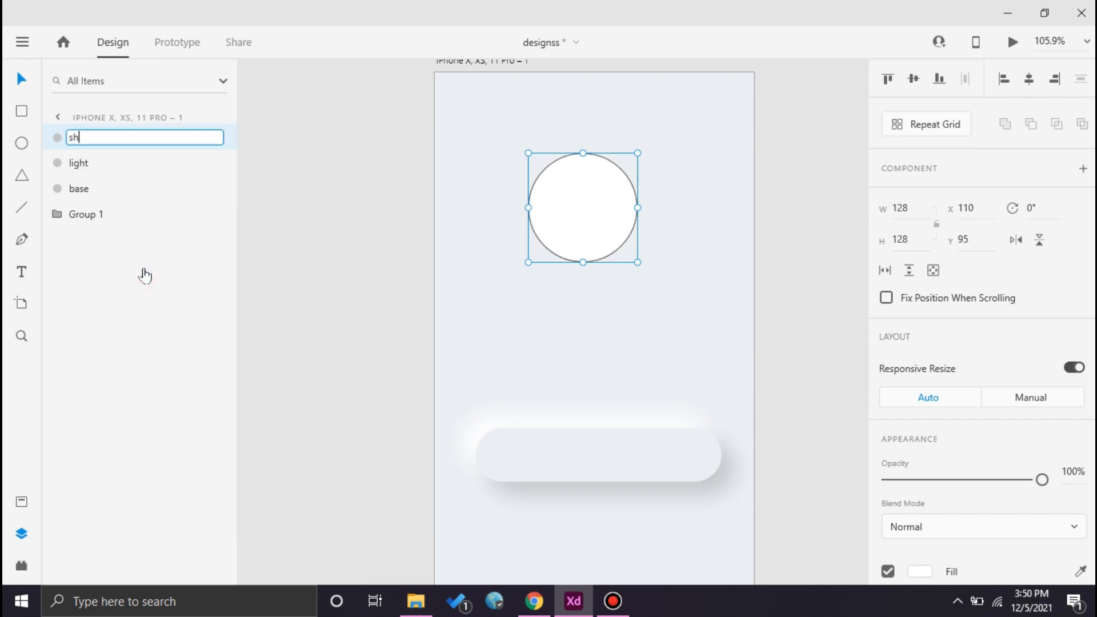
{"action": "left_click", "coordinate": [145, 276]}
Remove the border of the shadow circle and set its fill to the pale grey #ECF0F3
{"action": "scroll", "coordinate": [952, 412], "scroll_direction": "down", "scroll_amount": 5}
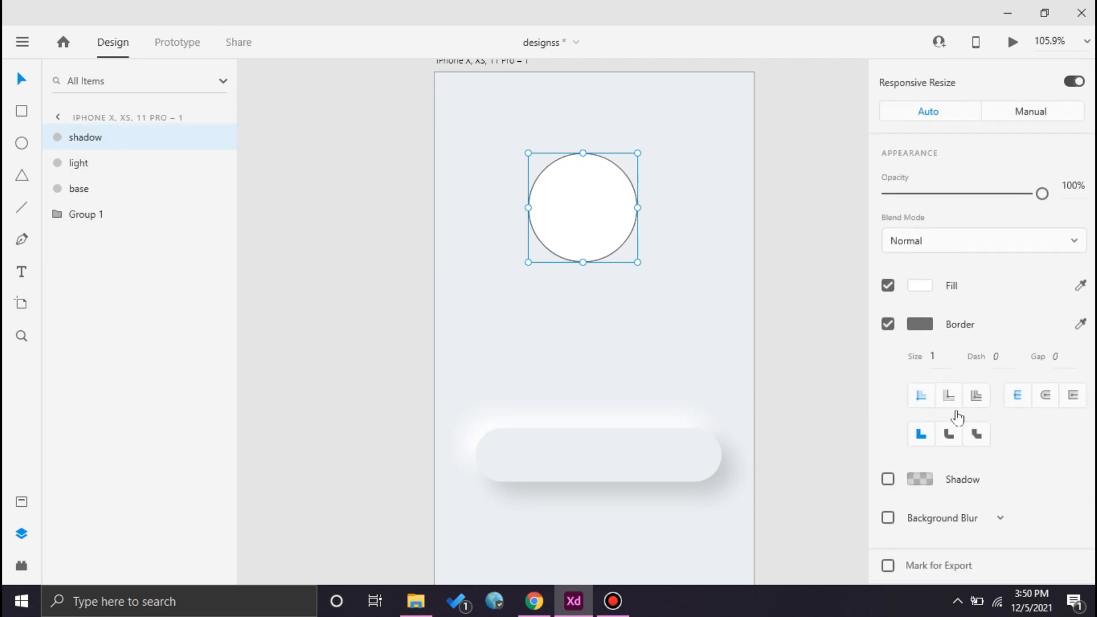
{"action": "left_click", "coordinate": [887, 325]}
{"action": "scroll", "coordinate": [887, 325], "scroll_direction": "up", "scroll_amount": 2}
{"action": "left_click", "coordinate": [921, 403]}
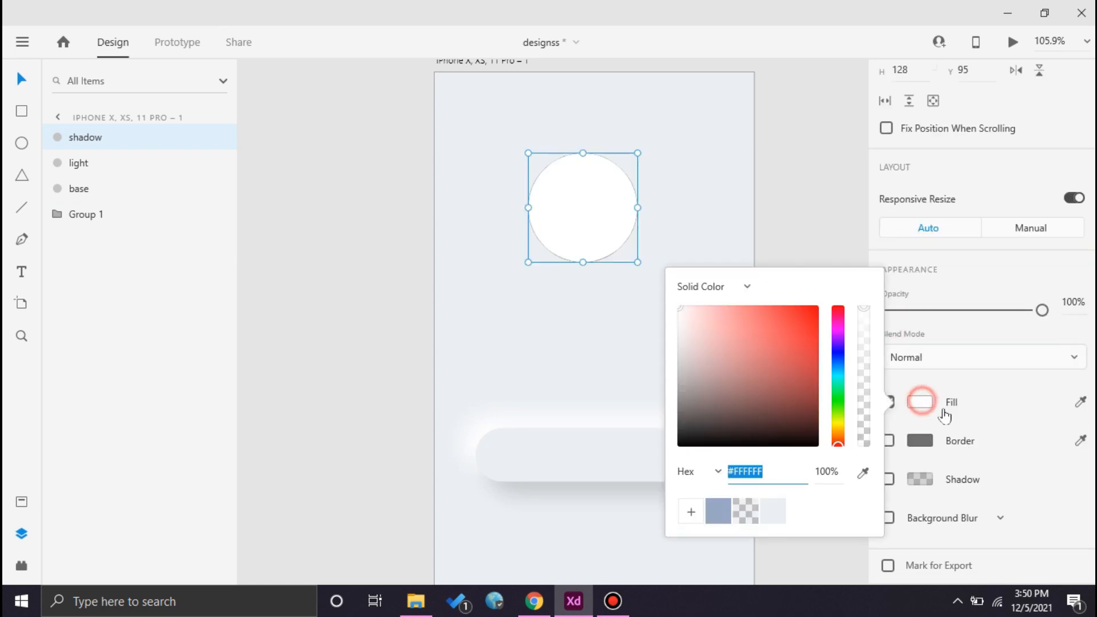
{"action": "left_click", "coordinate": [766, 508]}
{"action": "left_click", "coordinate": [769, 472]}
{"action": "left_click_drag", "start_coordinate": [779, 473], "coordinate": [717, 470]}
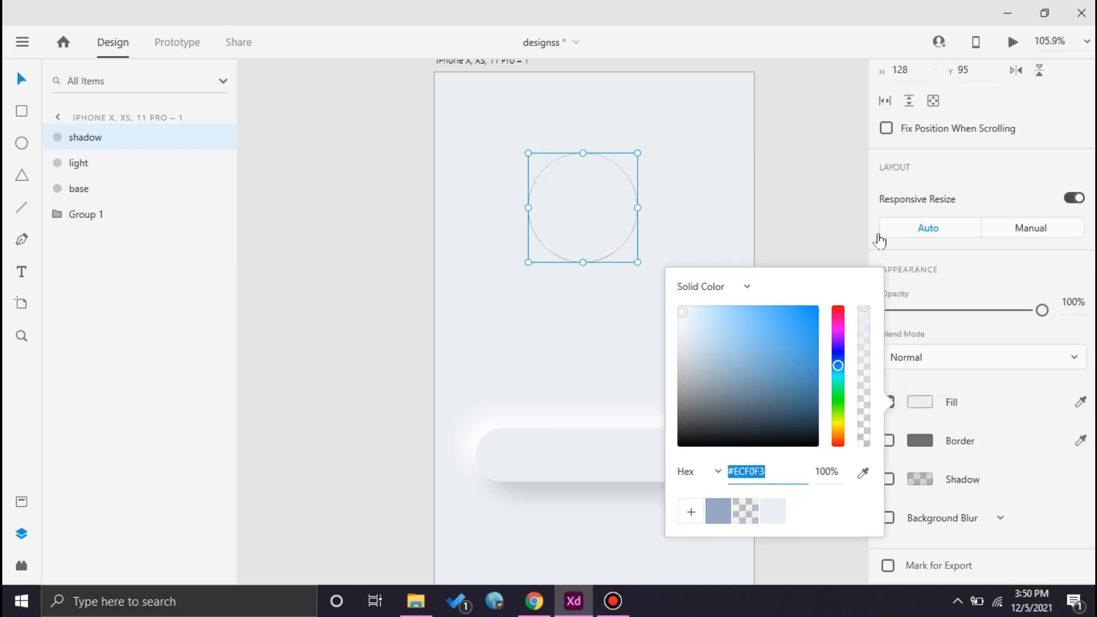
{"action": "left_click", "coordinate": [794, 200]}
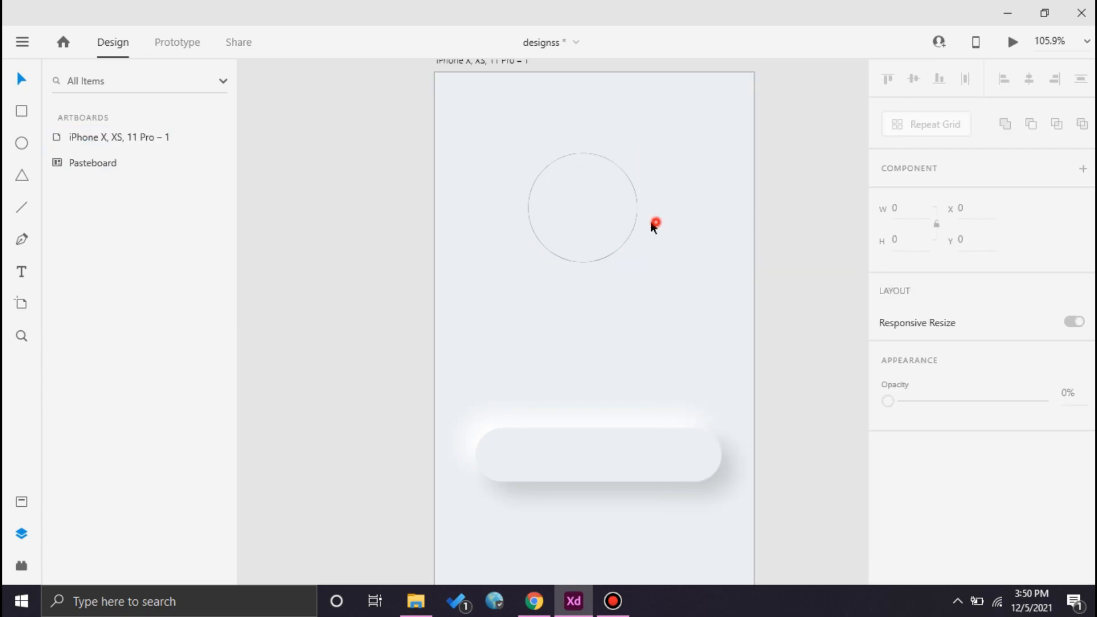
Remove the borders from all three stacked circles
{"action": "left_click_drag", "start_coordinate": [657, 226], "coordinate": [550, 228]}
{"action": "scroll", "coordinate": [914, 452], "scroll_direction": "down", "scroll_amount": 5}
{"action": "left_click", "coordinate": [886, 323]}
{"action": "left_click", "coordinate": [887, 323]}
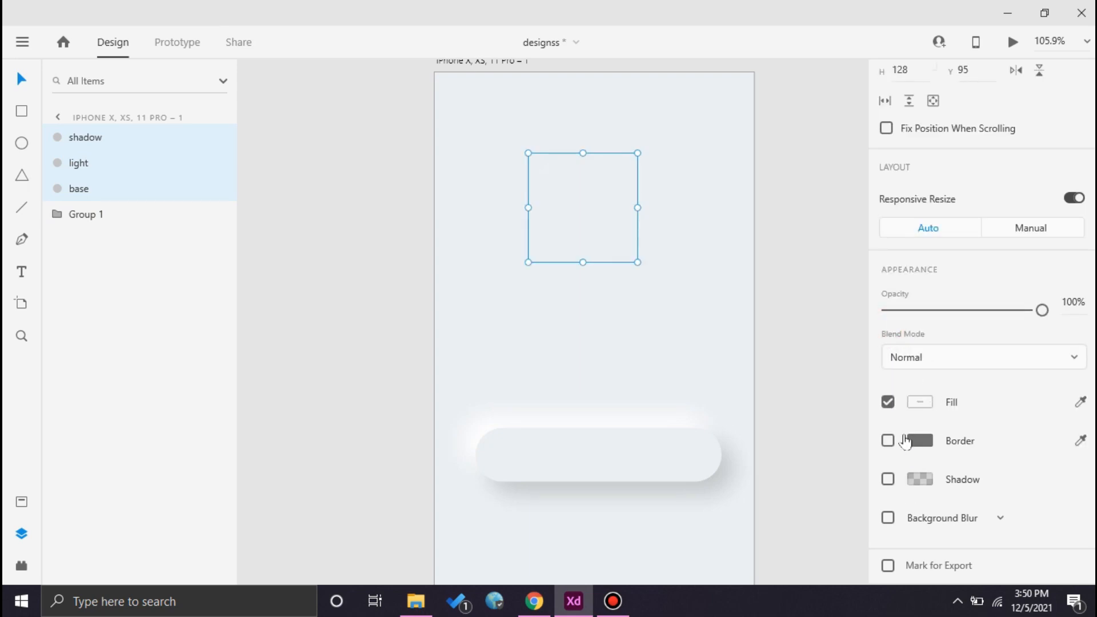
{"action": "left_click", "coordinate": [720, 327]}
Enable the drop shadow on the light circle with offsets X -15 and Y -15 and a blur of 25
{"action": "left_click", "coordinate": [72, 163]}
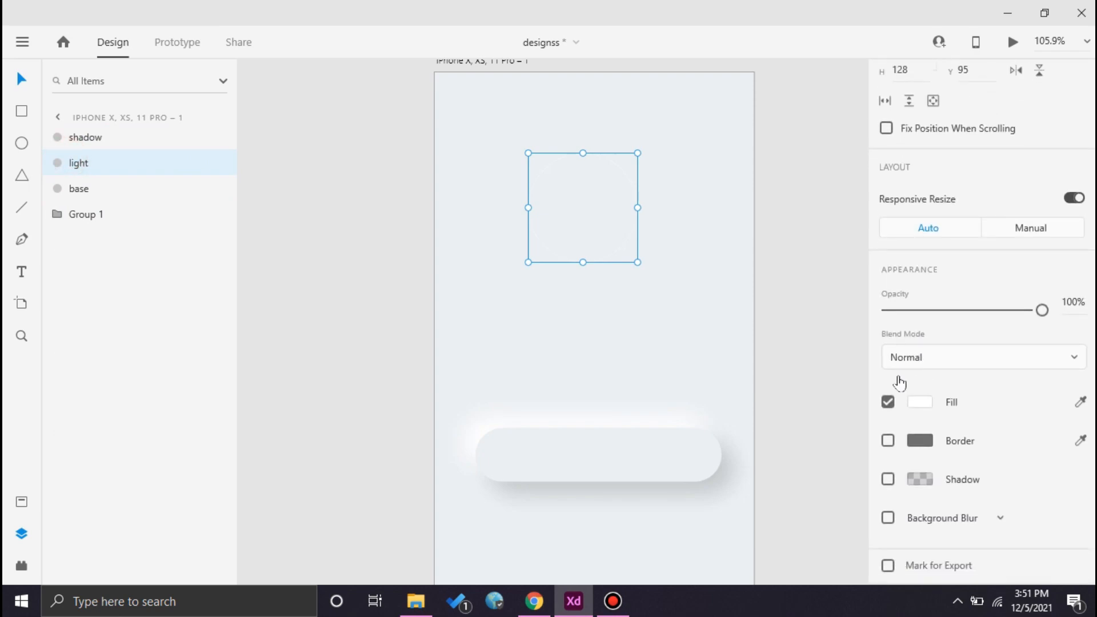
{"action": "left_click", "coordinate": [889, 479]}
{"action": "left_click", "coordinate": [925, 511]}
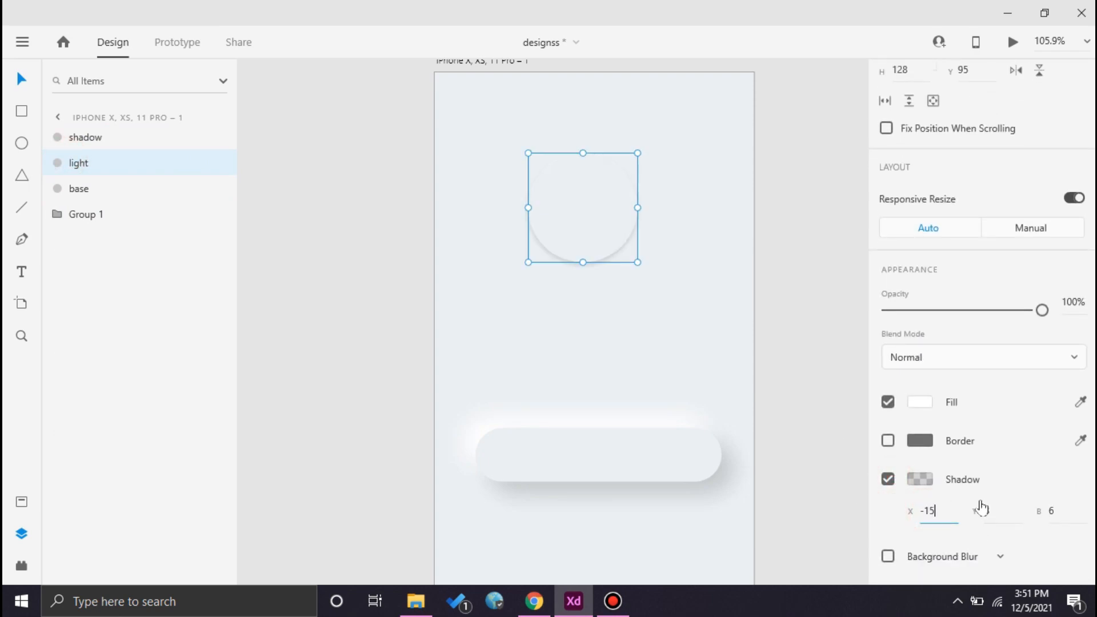
{"action": "left_click", "coordinate": [1006, 511]}
{"action": "type", "text": "-15"}
{"action": "left_click", "coordinate": [1052, 511]}
{"action": "type", "text": "2"}
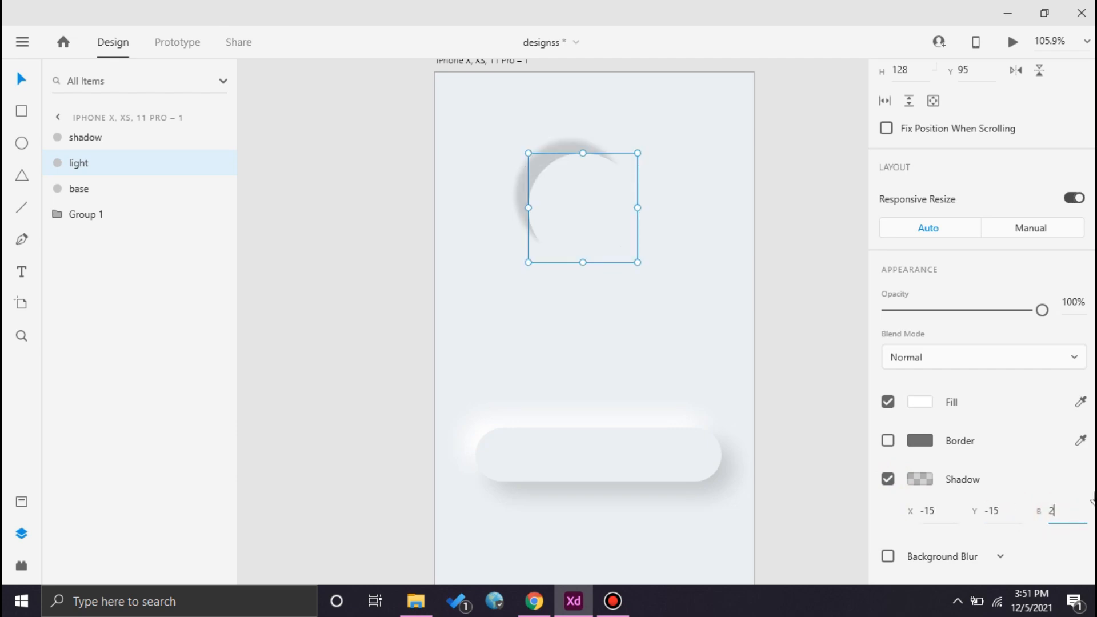
{"action": "type", "text": "5"}
{"action": "left_click", "coordinate": [1055, 486]}
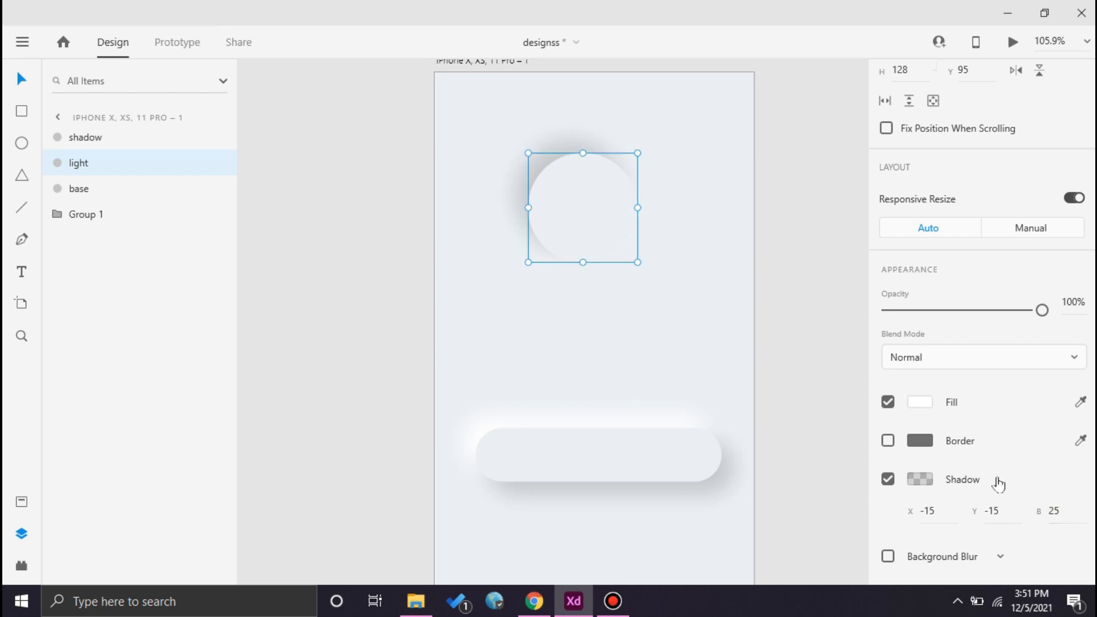
Change the light circle's drop shadow colour to white, #FFFFFF, at 100% alpha
{"action": "left_click", "coordinate": [910, 484]}
{"action": "left_click_drag", "start_coordinate": [709, 424], "coordinate": [629, 311]}
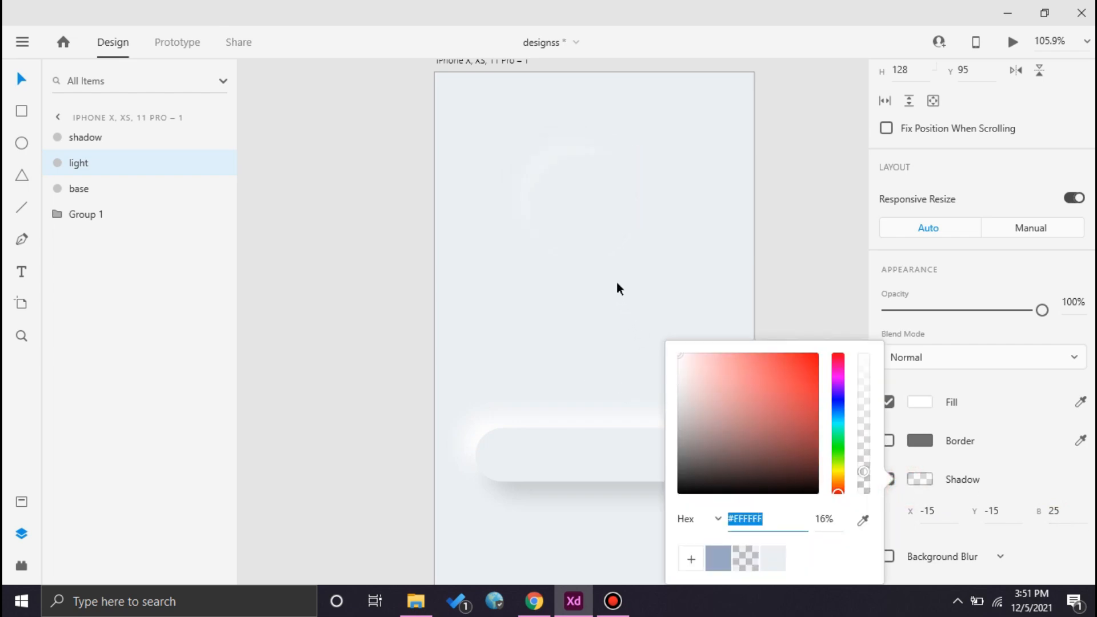
{"action": "left_click_drag", "start_coordinate": [863, 472], "coordinate": [847, 347]}
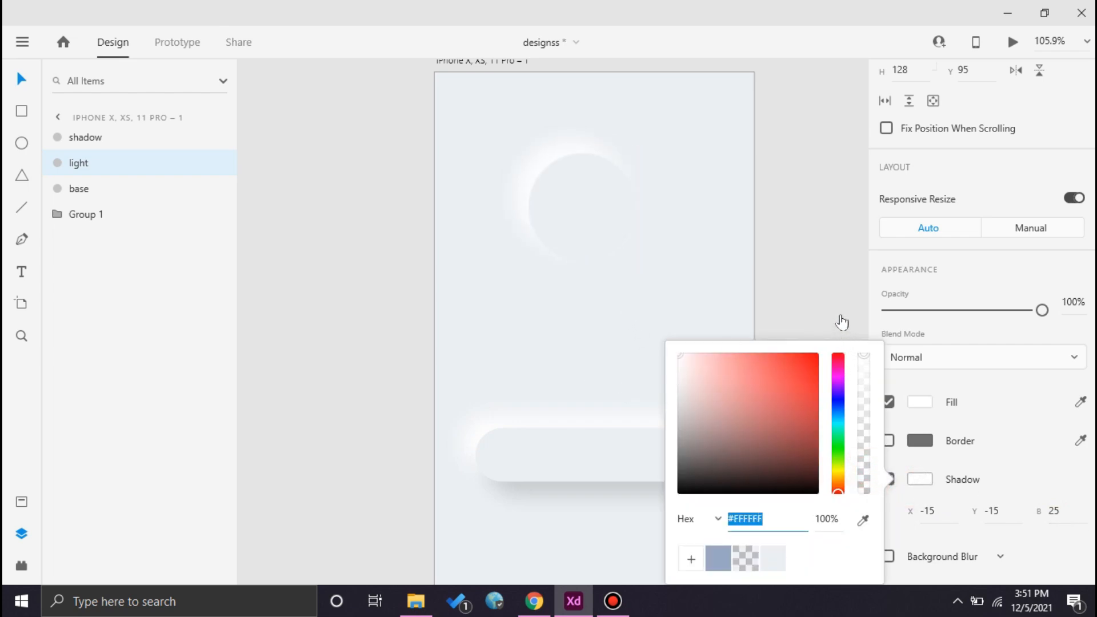
{"action": "left_click", "coordinate": [842, 267]}
Enable the drop shadow on the shadow circle with offsets X 15 and Y 15 and a blur of 25
{"action": "left_click_drag", "start_coordinate": [637, 306], "coordinate": [526, 170]}
{"action": "left_click", "coordinate": [101, 166]}
{"action": "left_click", "coordinate": [100, 149]}
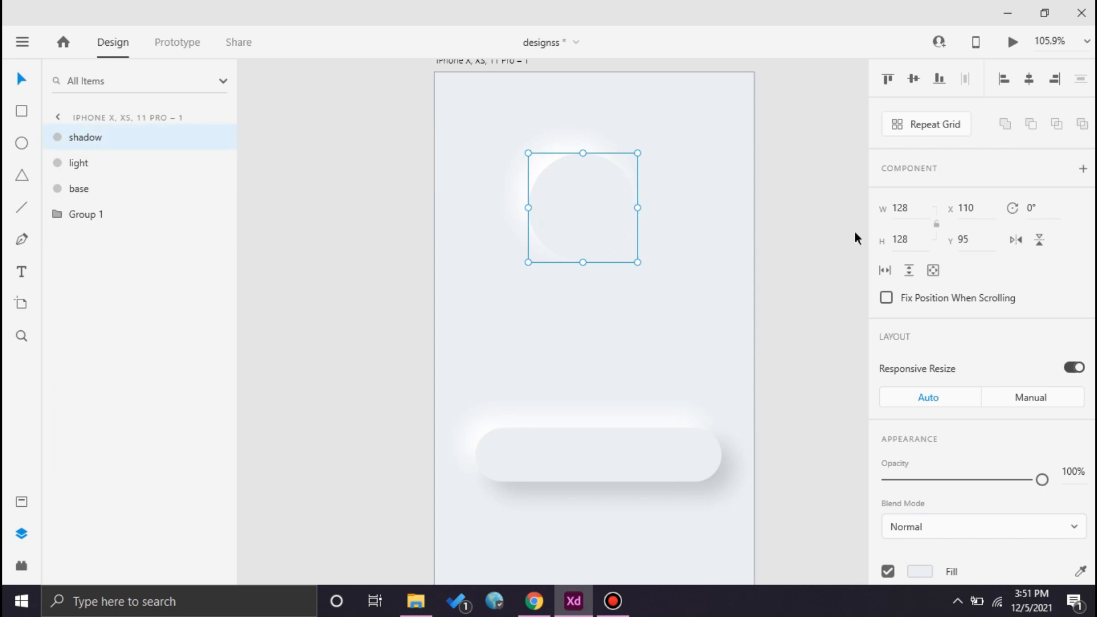
{"action": "scroll", "coordinate": [855, 237], "scroll_direction": "down", "scroll_amount": 3}
{"action": "scroll", "coordinate": [1008, 321], "scroll_direction": "down", "scroll_amount": 3}
{"action": "scroll", "coordinate": [590, 346], "scroll_direction": "up", "scroll_amount": 2}
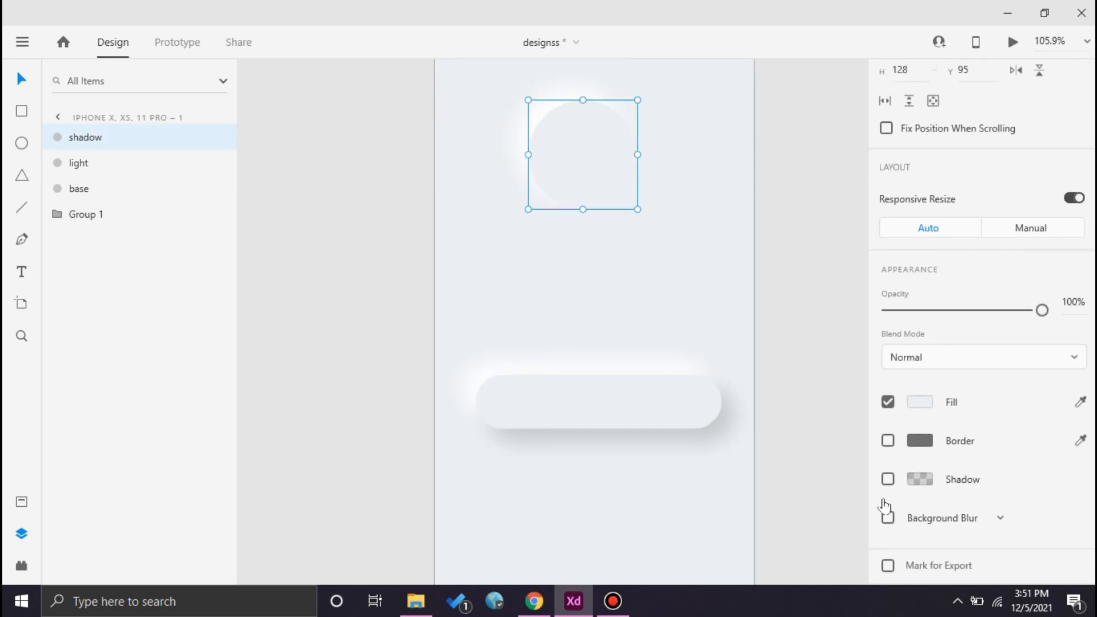
{"action": "left_click", "coordinate": [889, 478]}
{"action": "left_click", "coordinate": [922, 511]}
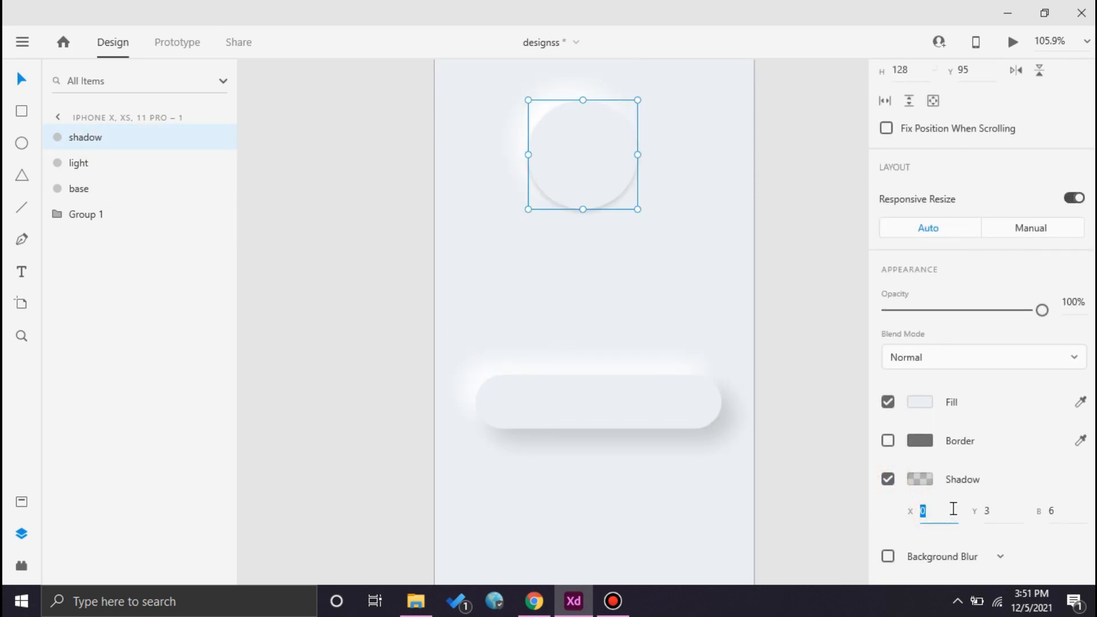
{"action": "type", "text": "15"}
{"action": "left_click", "coordinate": [994, 510]}
{"action": "type", "text": "15"}
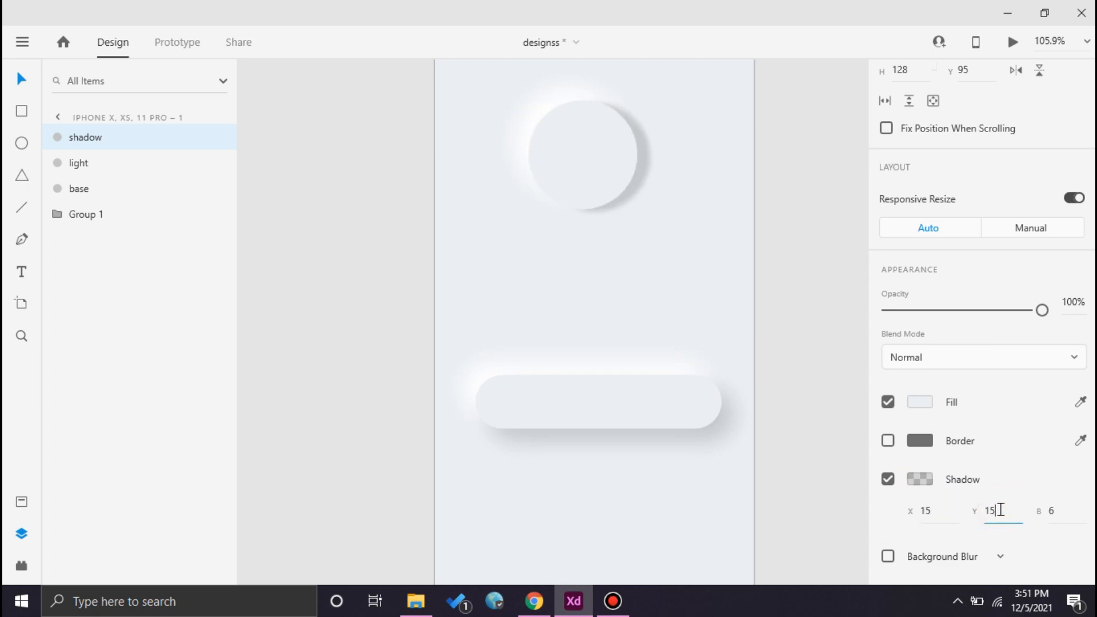
{"action": "left_click", "coordinate": [1058, 510]}
{"action": "type", "text": "25"}
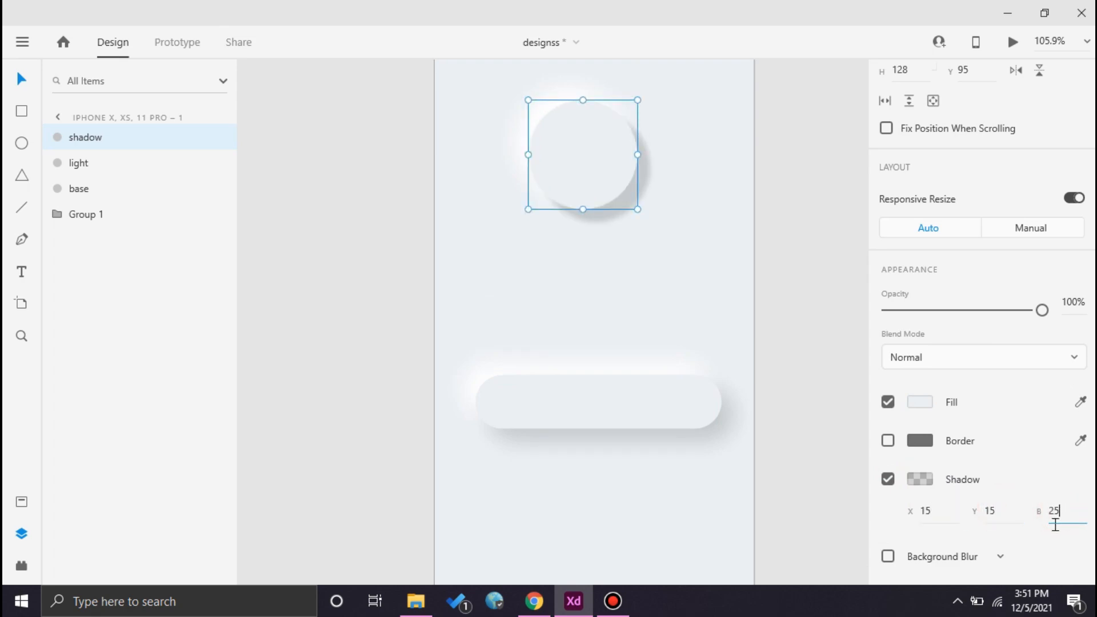
{"action": "left_click", "coordinate": [849, 384]}
Examine the round button's light and shadow edges up close and compare them with the raised rectangular button
{"action": "scroll", "coordinate": [770, 273], "scroll_direction": "up", "scroll_amount": 3}
{"action": "mouse_move", "coordinate": [705, 287]}
{"action": "left_mouse_down"}
{"action": "mouse_move", "coordinate": [725, 313]}
{"action": "mouse_move", "coordinate": [686, 283]}
{"action": "left_mouse_up"}
{"action": "scroll", "coordinate": [578, 272], "scroll_direction": "up", "scroll_amount": 5}
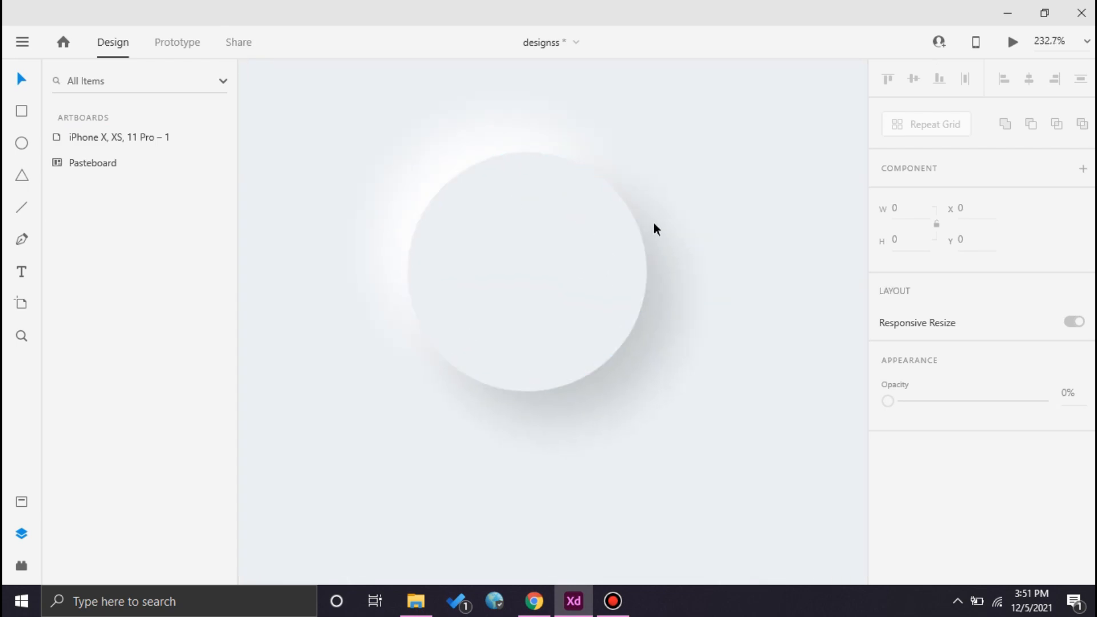
{"action": "scroll", "coordinate": [698, 283], "scroll_direction": "down", "scroll_amount": 5}
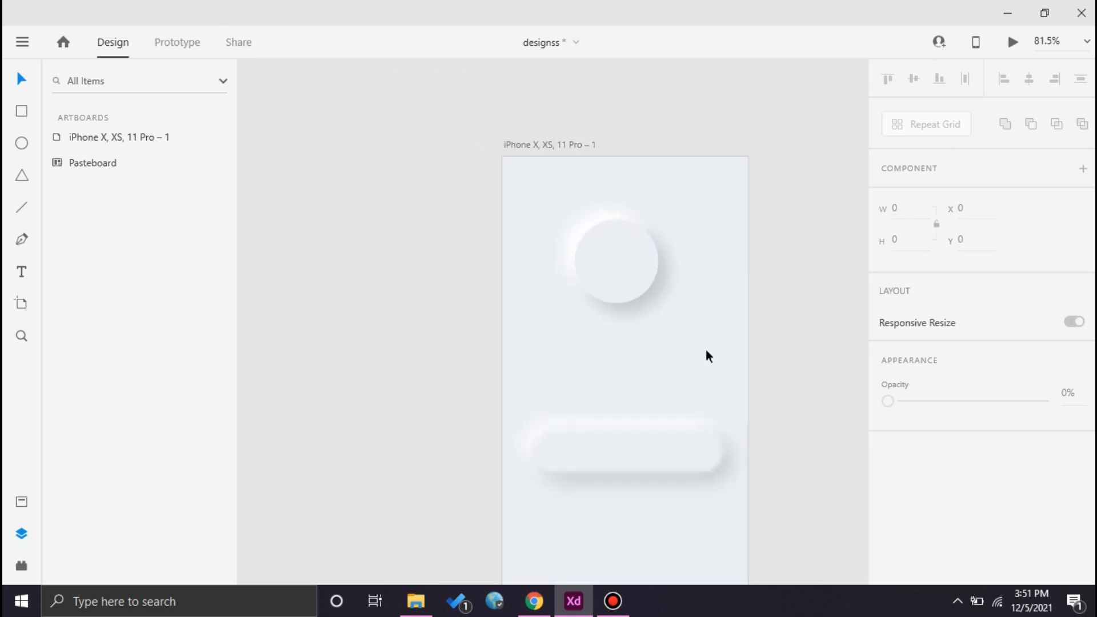
{"action": "left_click_drag", "start_coordinate": [704, 345], "coordinate": [657, 282]}
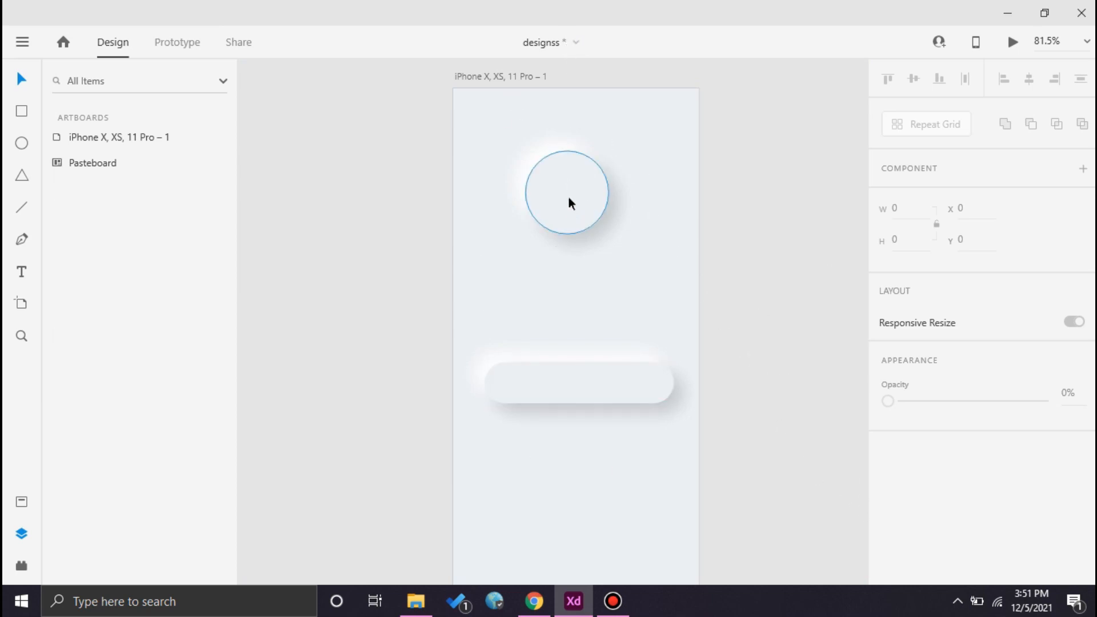
{"action": "scroll", "coordinate": [668, 166], "scroll_direction": "up", "scroll_amount": 3}
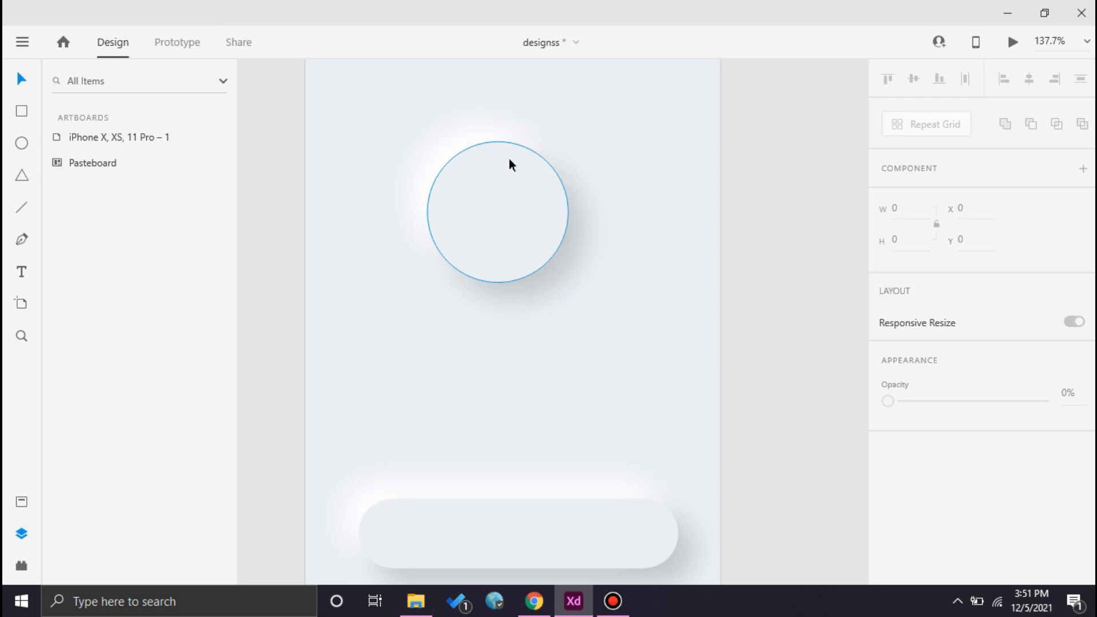
Open the Icons 4 Design plugin and search its icons for "call"
{"action": "left_click", "coordinate": [21, 566]}
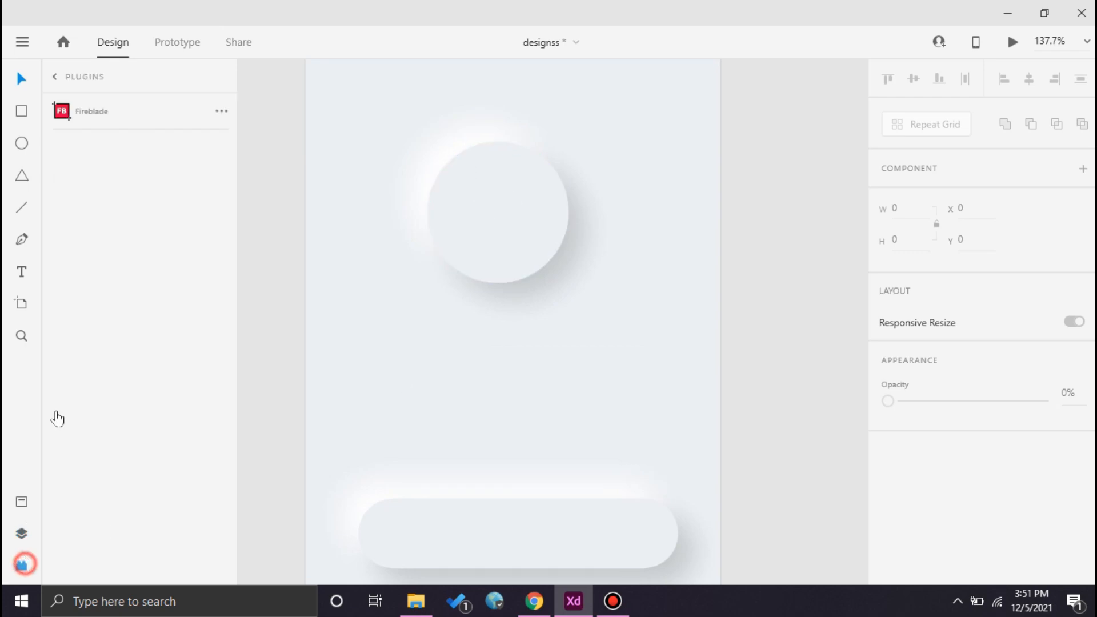
{"action": "left_click", "coordinate": [57, 76]}
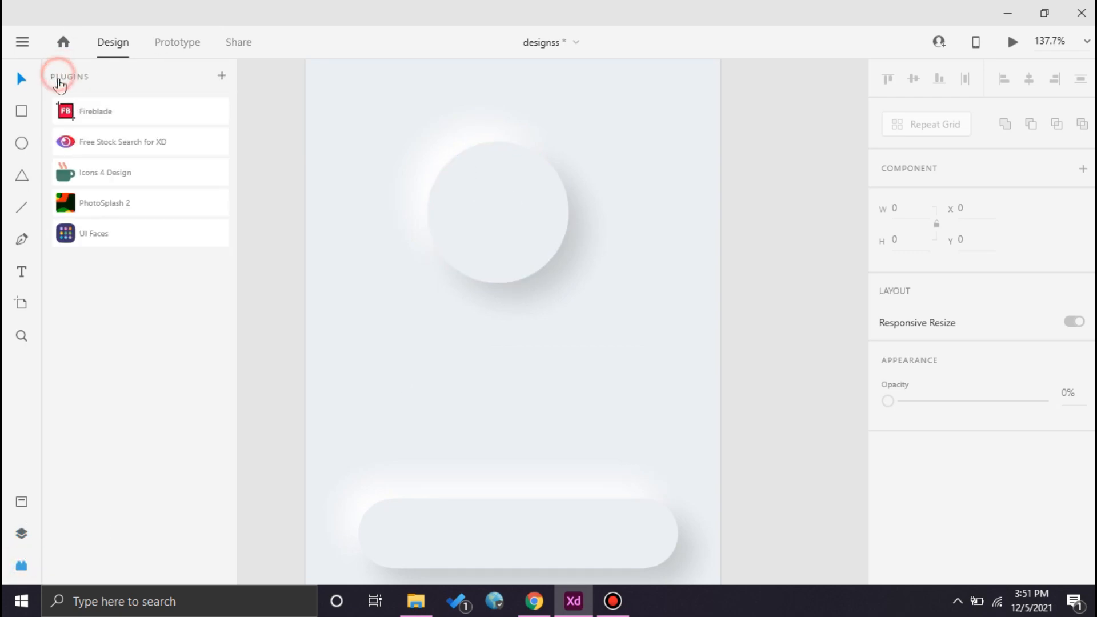
{"action": "left_click", "coordinate": [144, 172]}
{"action": "left_click", "coordinate": [118, 162]}
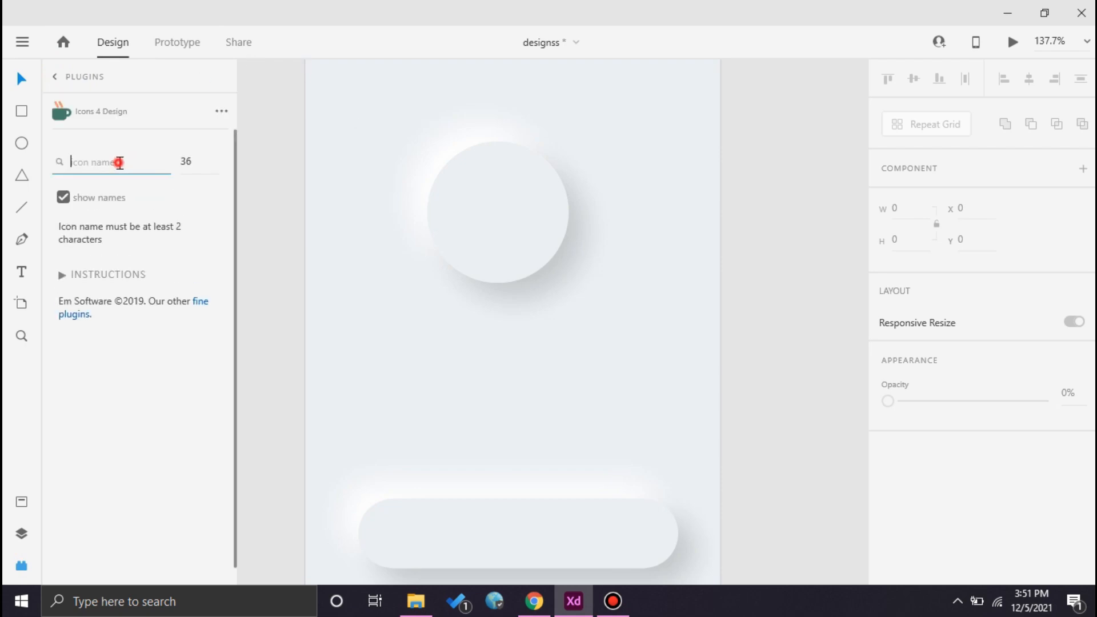
{"action": "type", "text": "call"}
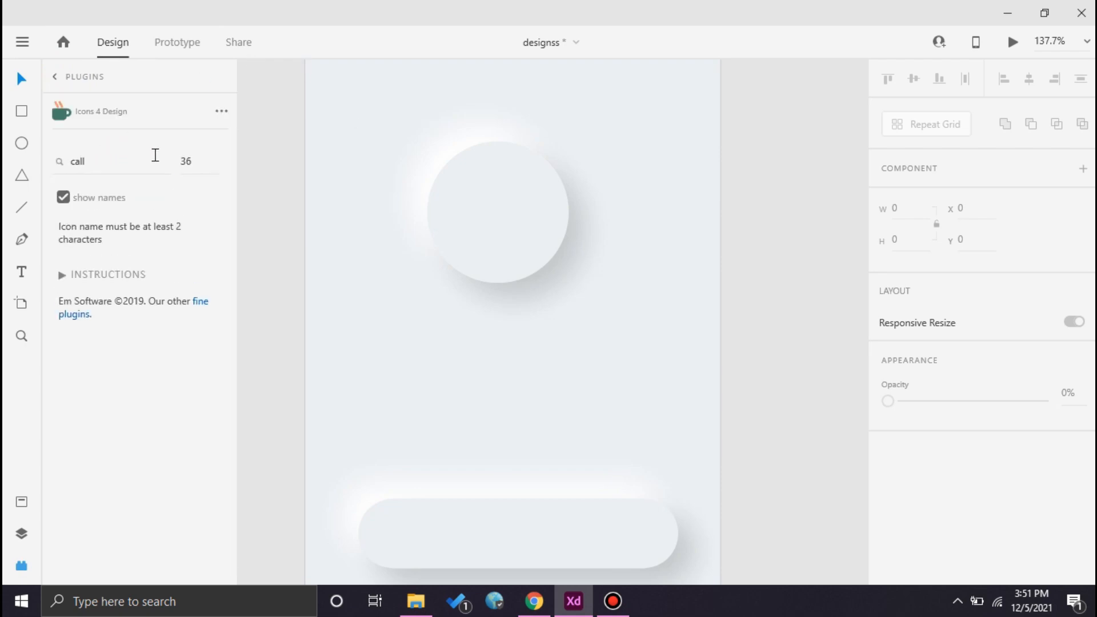
Insert the Ionic ios-call icon and place it over the middle of the round button, enlarged to about 61 by 61
{"action": "left_click", "coordinate": [80, 337]}
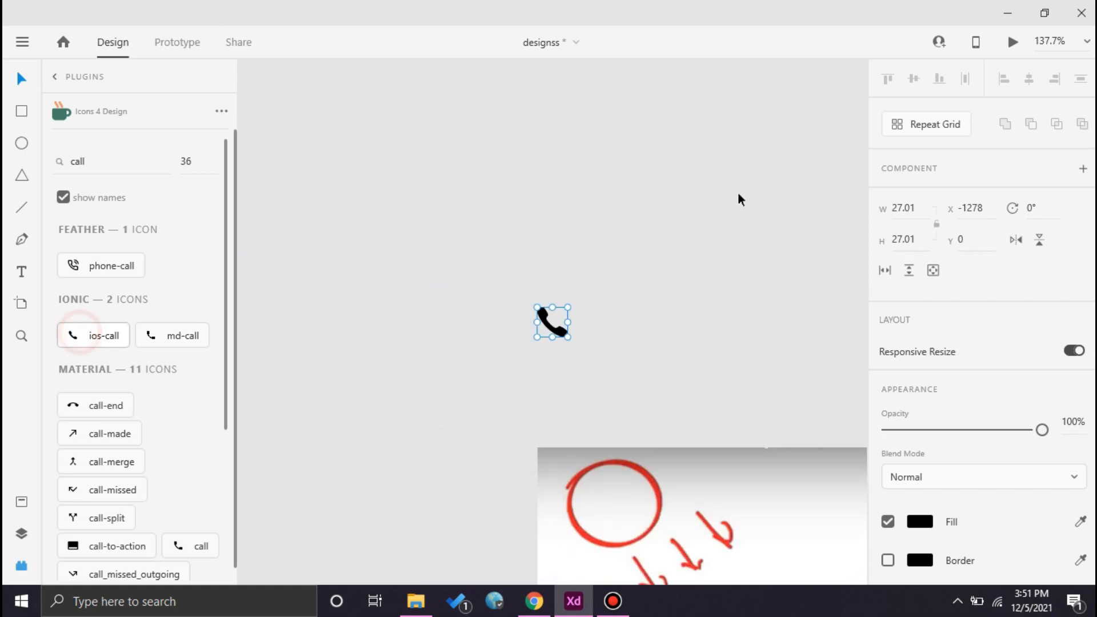
{"action": "left_click_drag", "start_coordinate": [561, 332], "coordinate": [725, 280]}
{"action": "scroll", "coordinate": [649, 337], "scroll_direction": "right", "scroll_amount": 2}
Change the phone icon's fill to bright cyan, #00EDFF, at 100% alpha and deselect it
{"action": "left_click", "coordinate": [919, 571]}
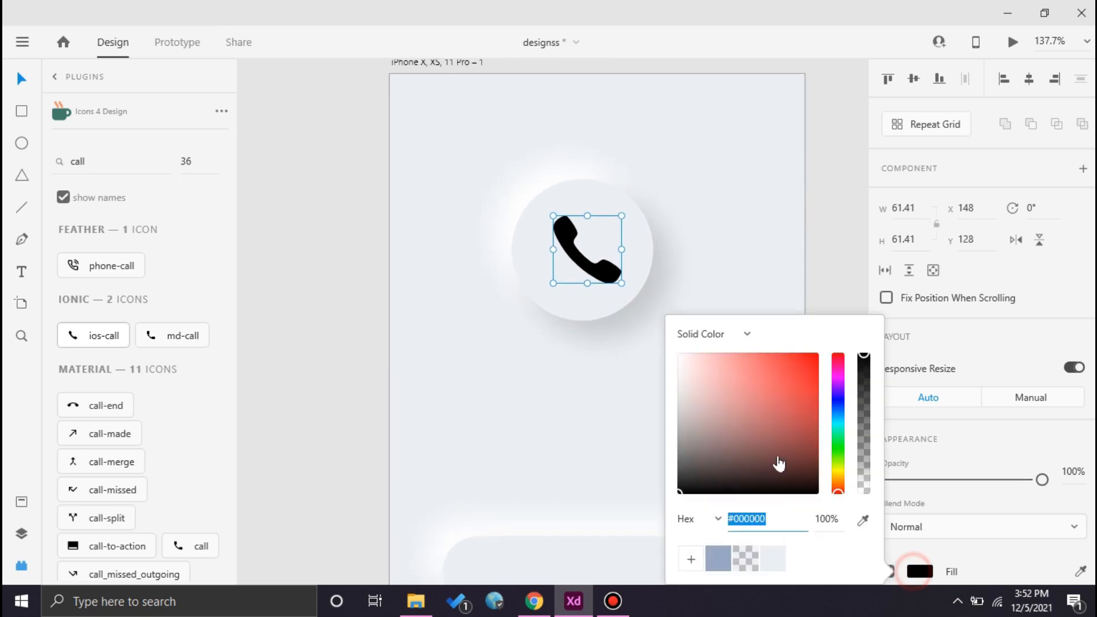
{"action": "left_click", "coordinate": [838, 423]}
{"action": "left_click", "coordinate": [773, 420]}
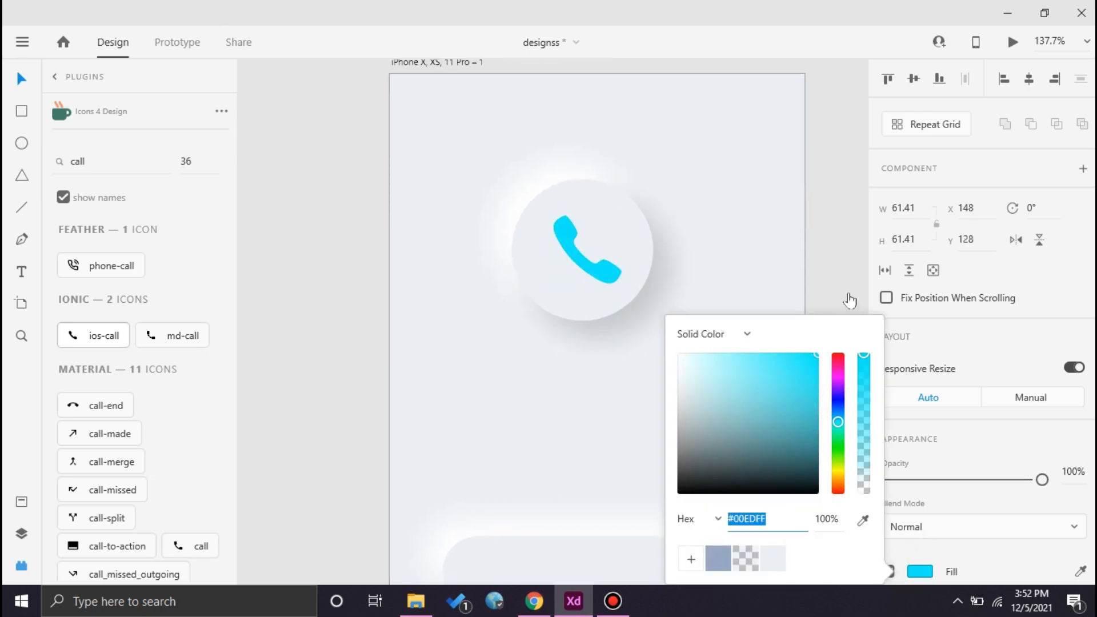
{"action": "left_click", "coordinate": [807, 213]}
{"action": "scroll", "coordinate": [789, 294], "scroll_direction": "down", "scroll_amount": 5}
{"action": "left_click_drag", "start_coordinate": [731, 300], "coordinate": [671, 204]}
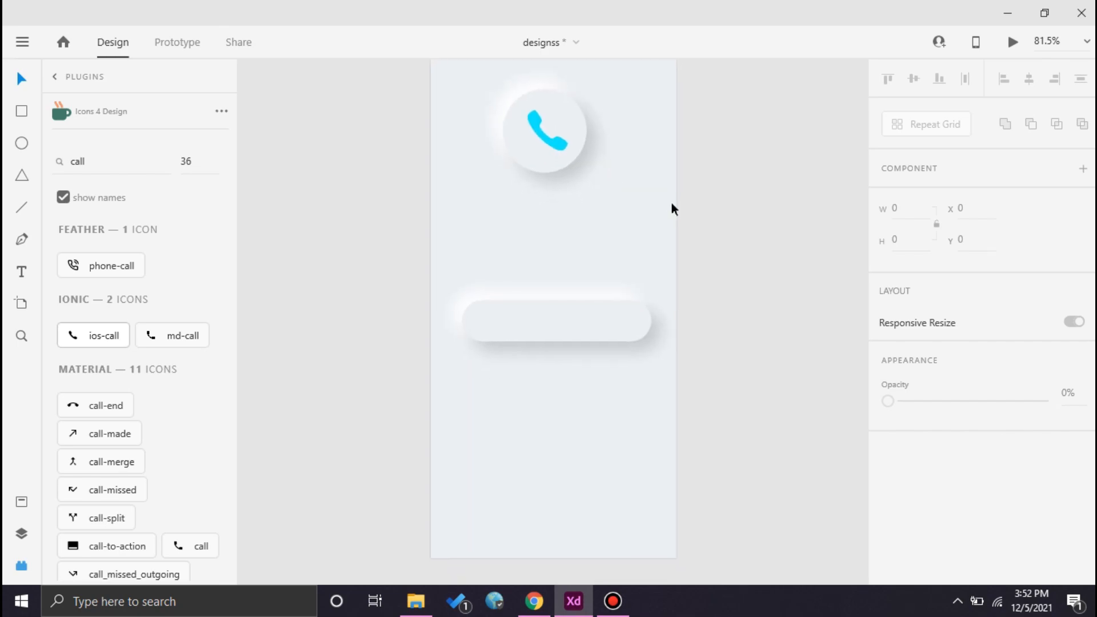
{"action": "scroll", "coordinate": [603, 90], "scroll_direction": "up", "scroll_amount": 3}
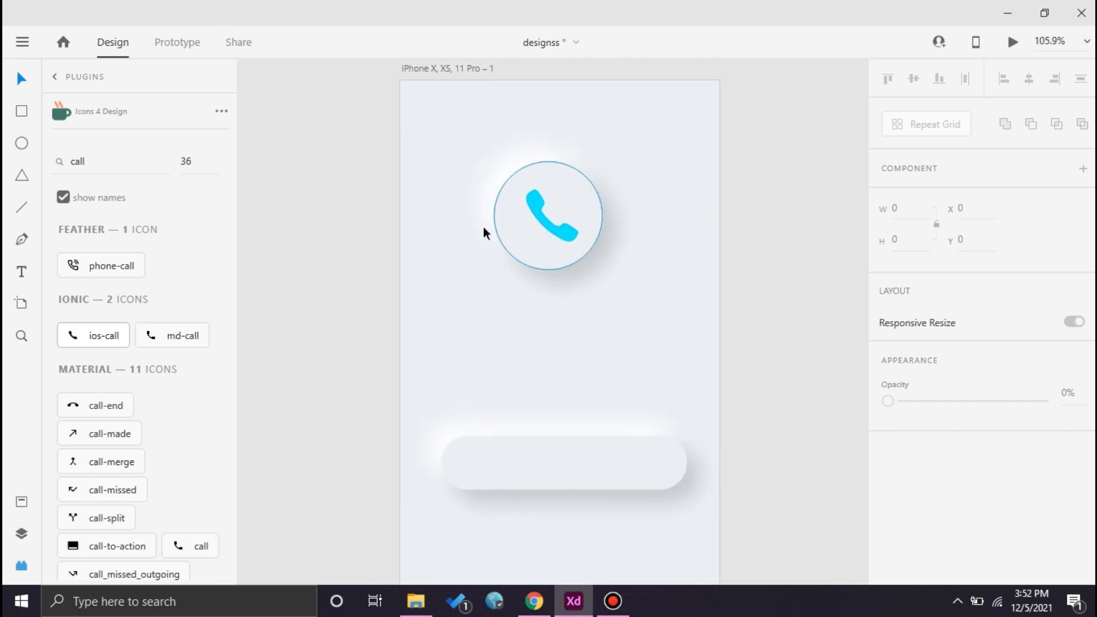